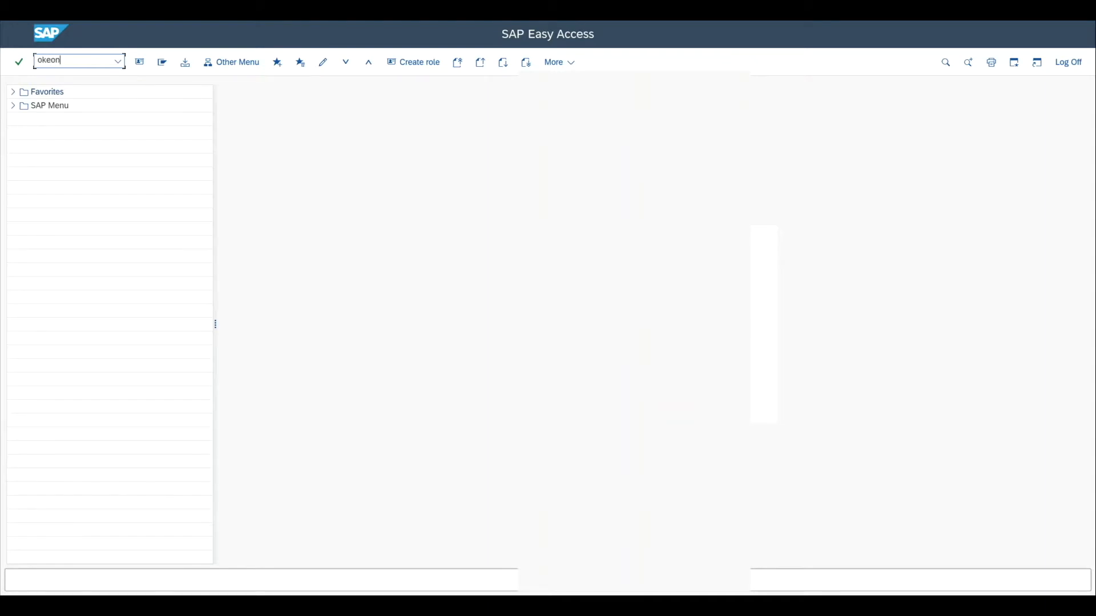
# Step: Open transaction OKEON to edit the standard cost center hierarchy
pyautogui.write('keon')
pyautogui.press('Return')
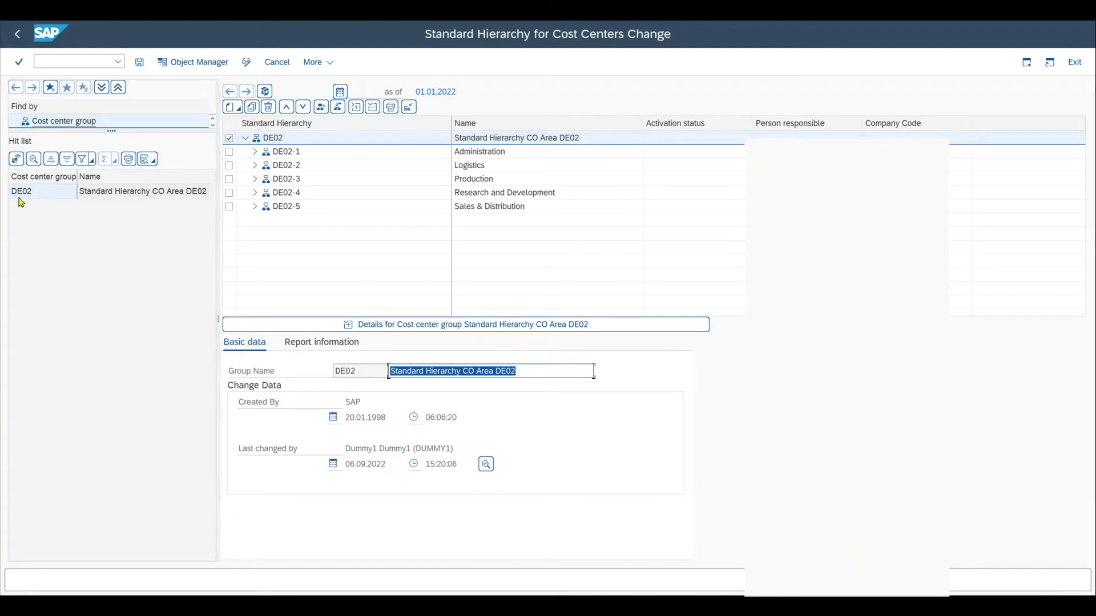
# Step: Search for cost centers whose name matches *sales*
pyautogui.click(115, 135)
pyautogui.moveTo(116, 135); pyautogui.dragTo(111, 163)
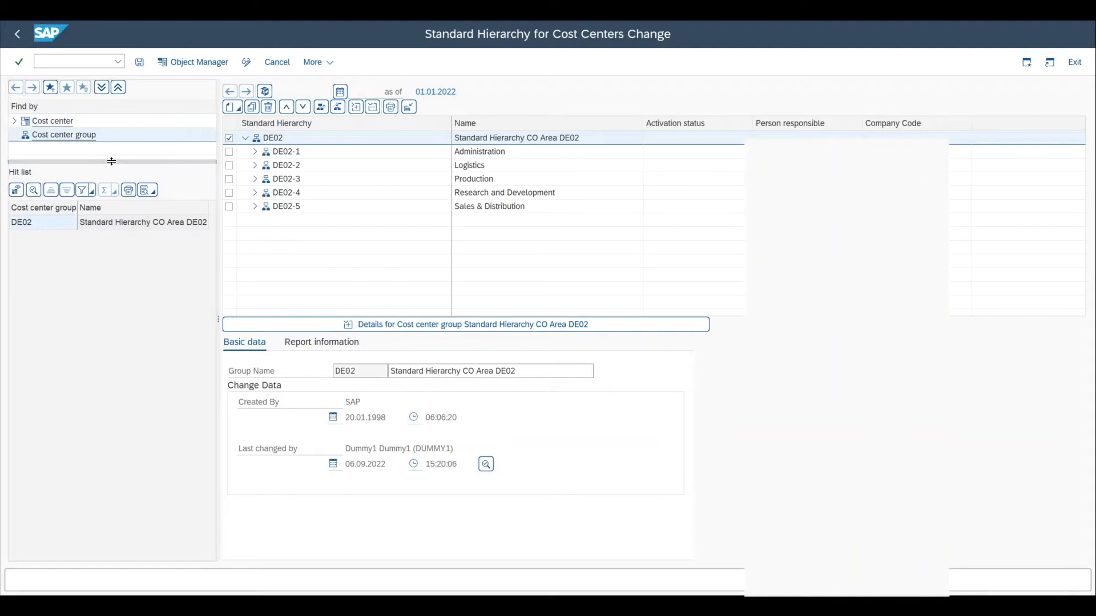
pyautogui.doubleClick(61, 123)
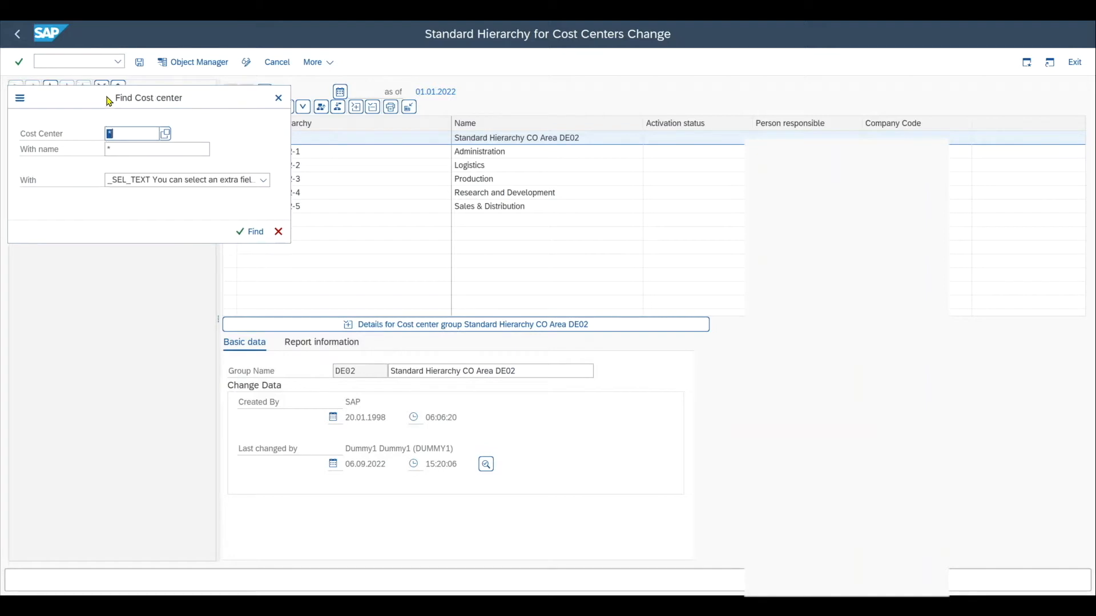
pyautogui.click(151, 244)
pyautogui.click(144, 230)
pyautogui.click(142, 248)
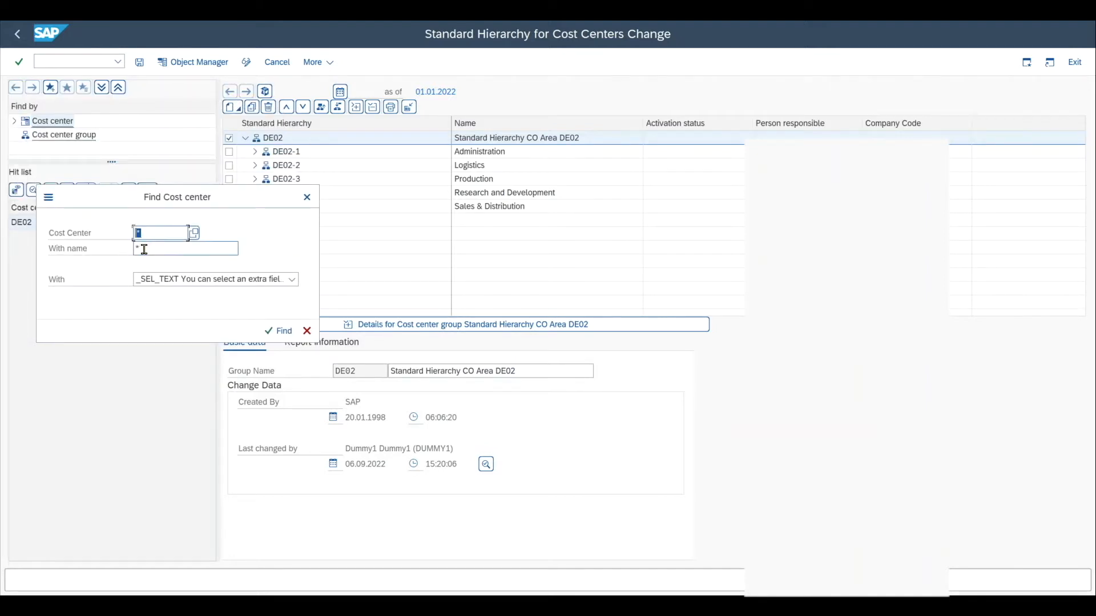
pyautogui.click(255, 280)
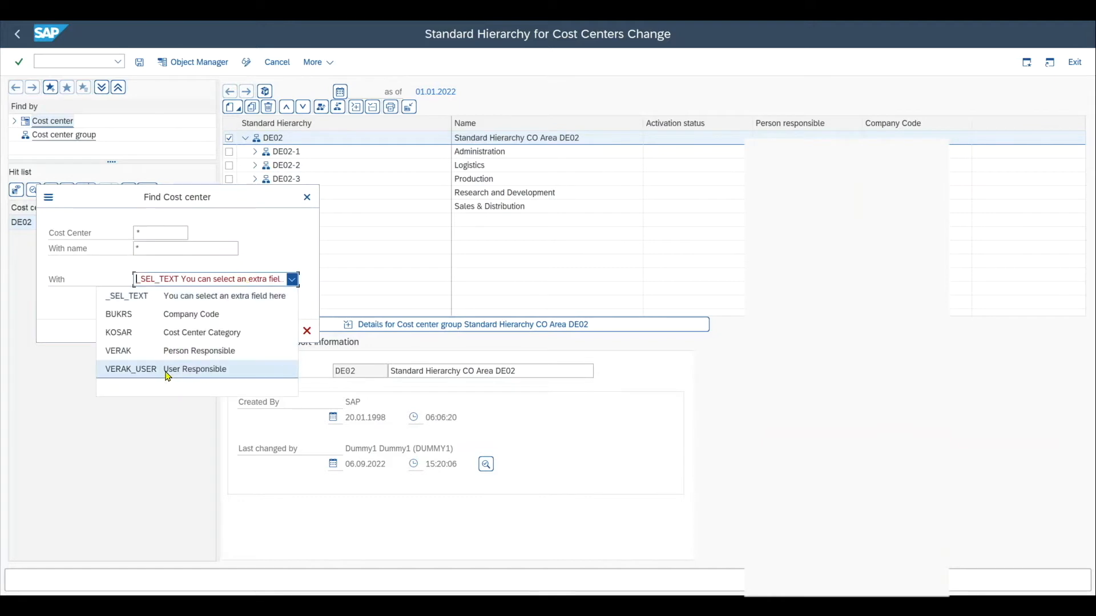
pyautogui.click(256, 242)
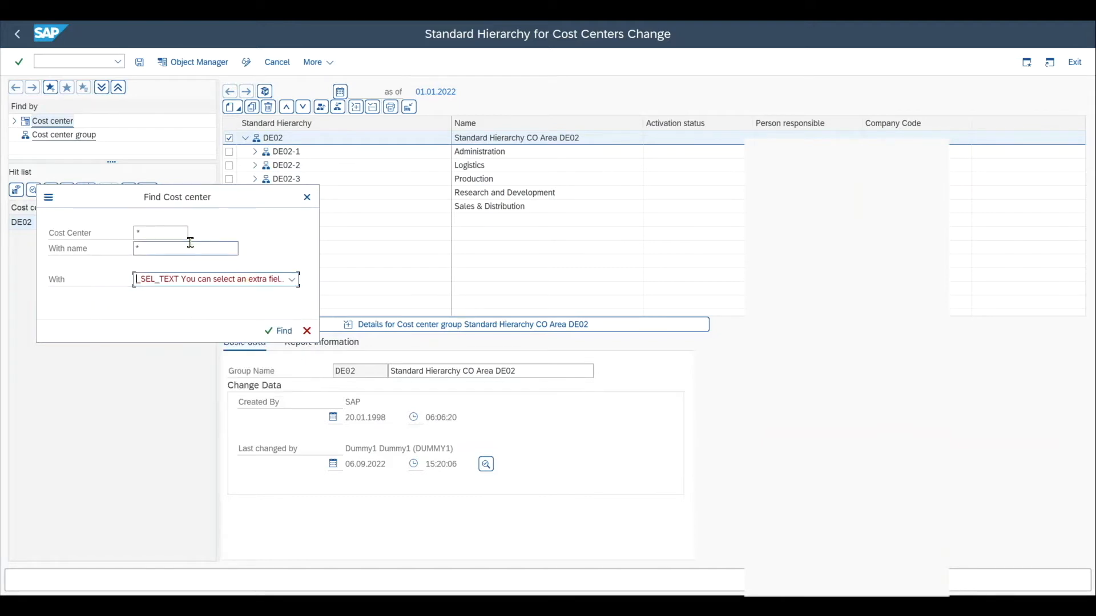
pyautogui.click(153, 233)
pyautogui.click(194, 250)
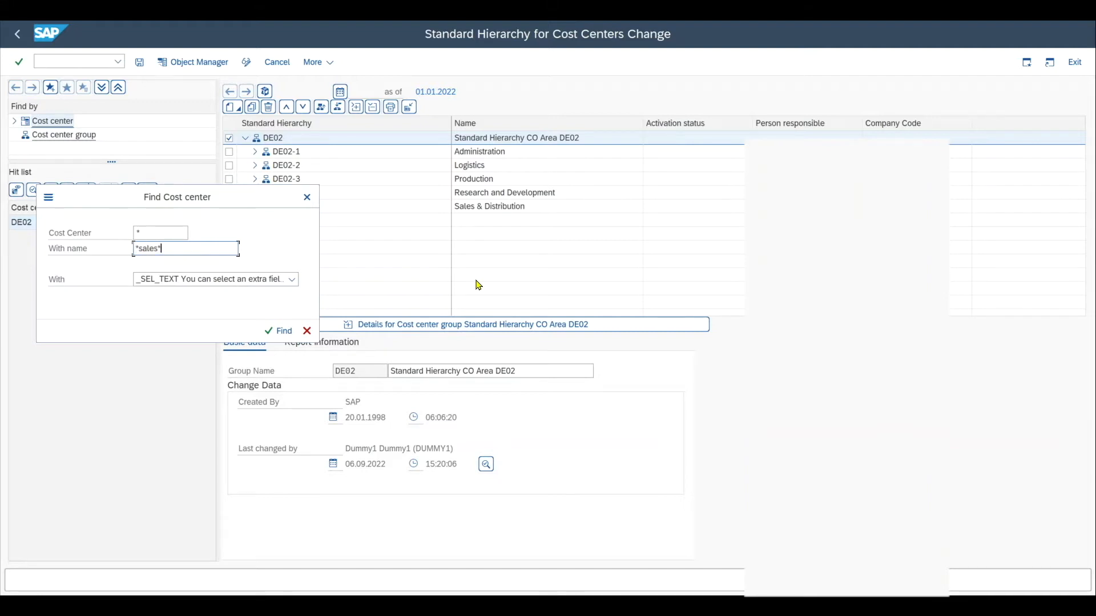
pyautogui.press('Return')
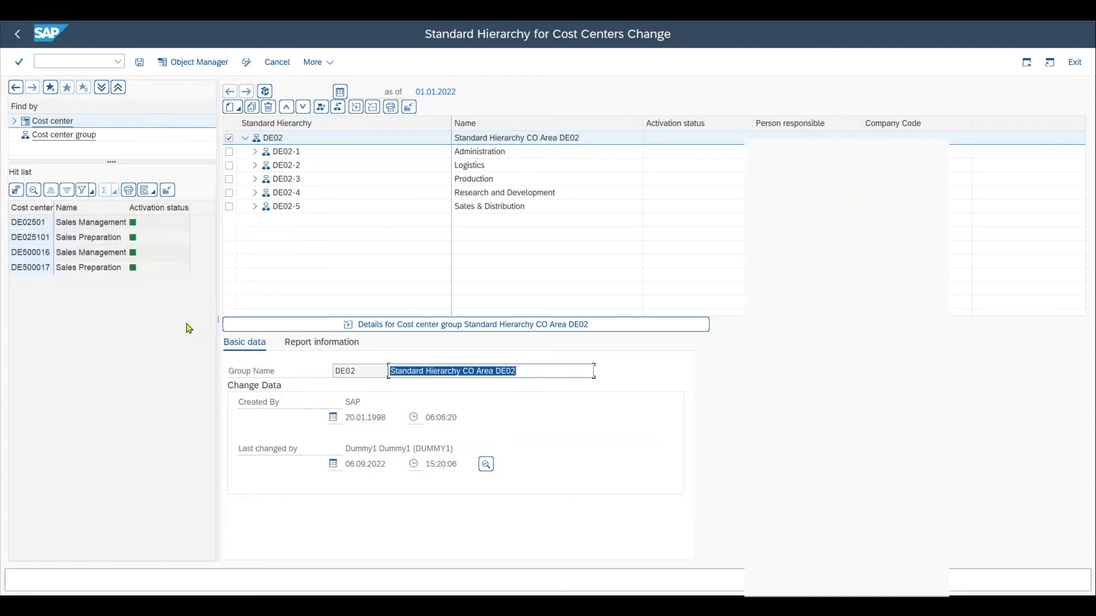
# Step: Display cost center DE02501 in the hierarchy and return to the DE02 top node's details
pyautogui.click(38, 225)
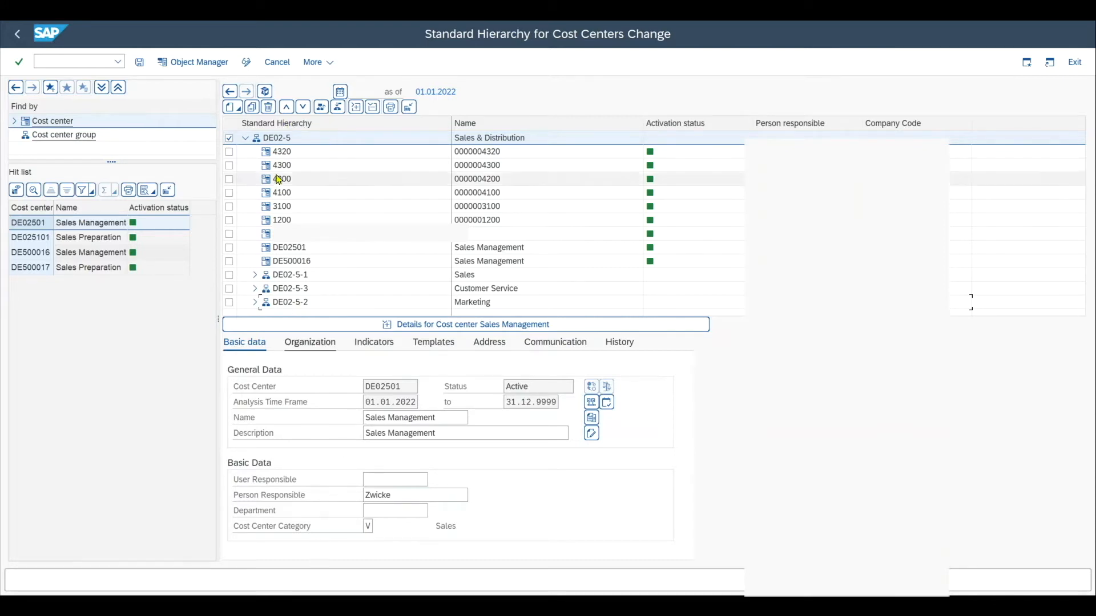
pyautogui.click(229, 92)
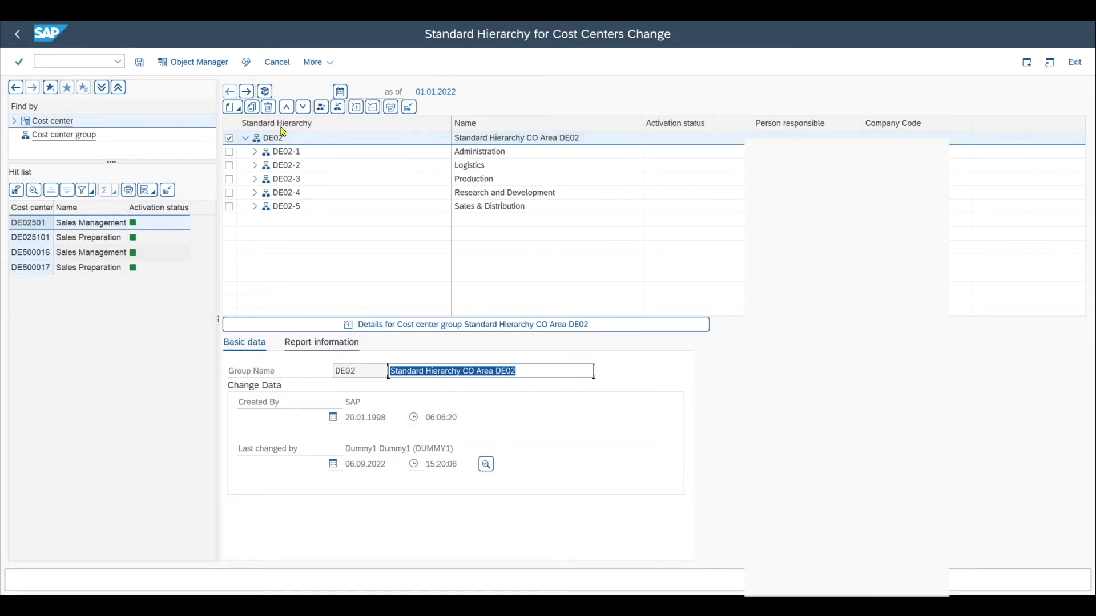
pyautogui.click(354, 372)
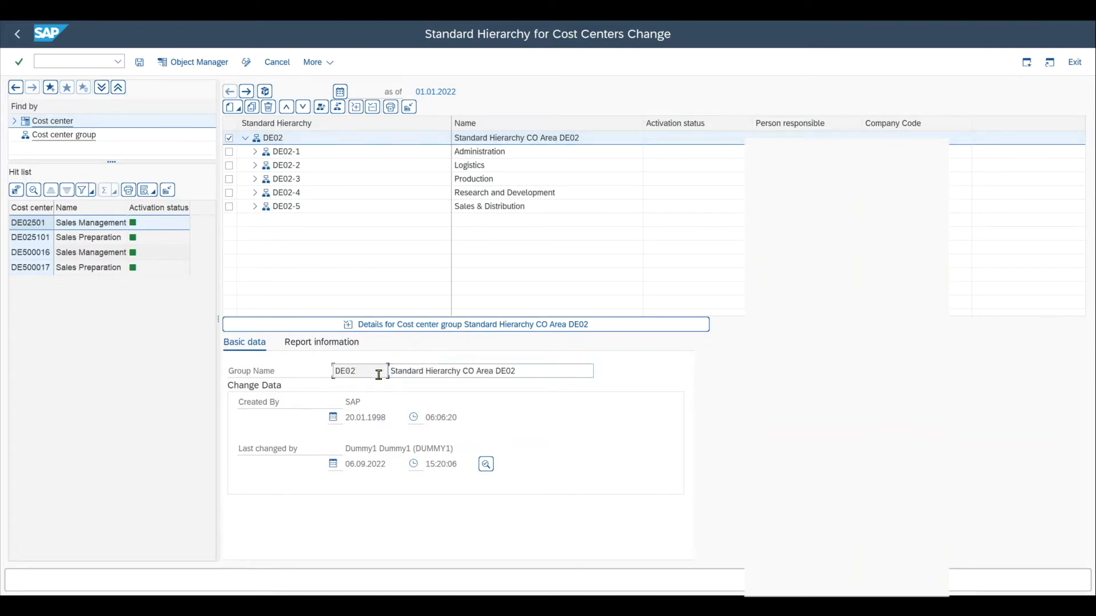
pyautogui.moveTo(380, 372); pyautogui.dragTo(334, 372)
pyautogui.click(408, 372)
pyautogui.moveTo(572, 374); pyautogui.dragTo(364, 372)
pyautogui.click(547, 373)
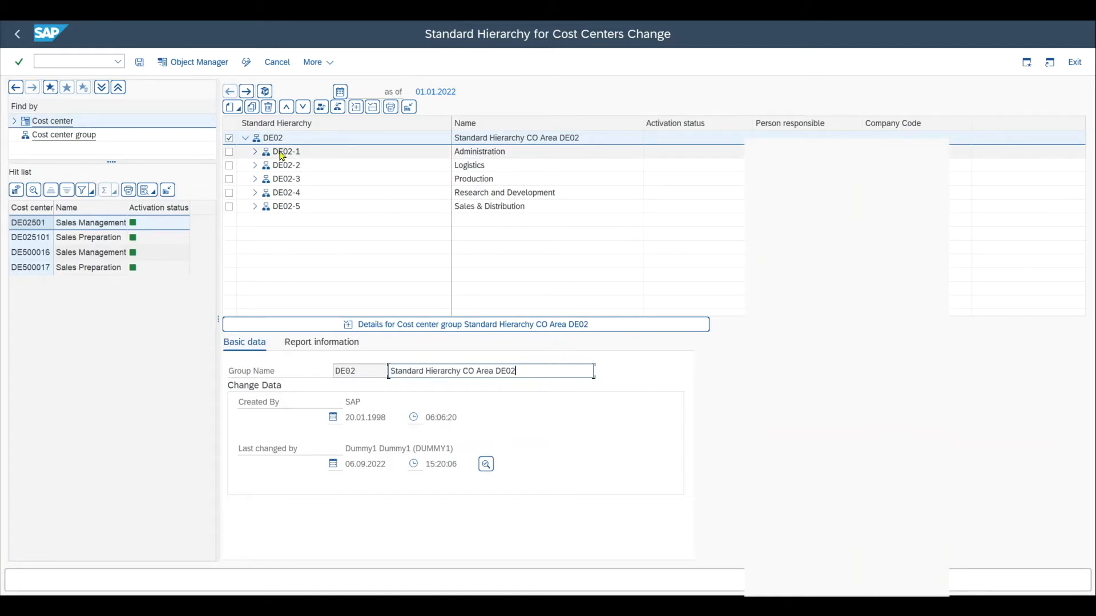
# Step: Create a lower-level group TESTGROUP directly under DE02
pyautogui.click(228, 139)
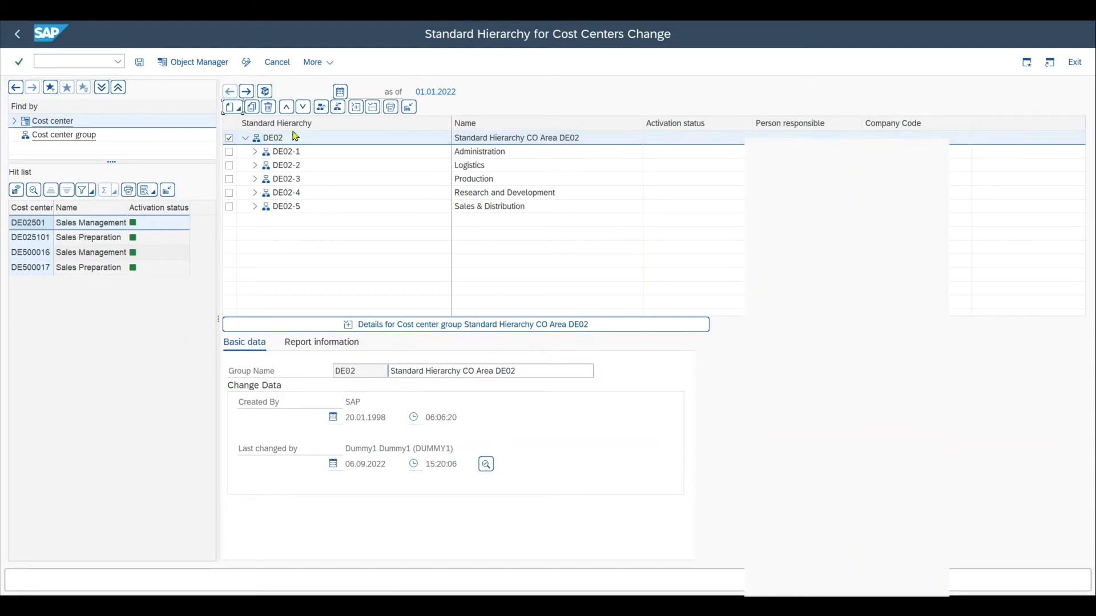
pyautogui.click(238, 109)
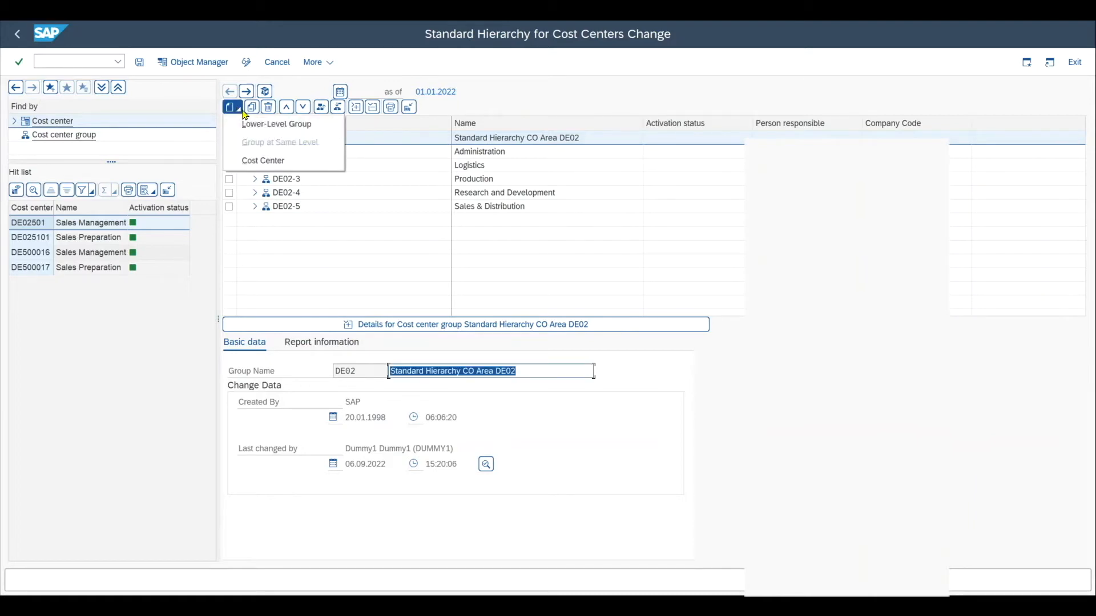
pyautogui.click(279, 125)
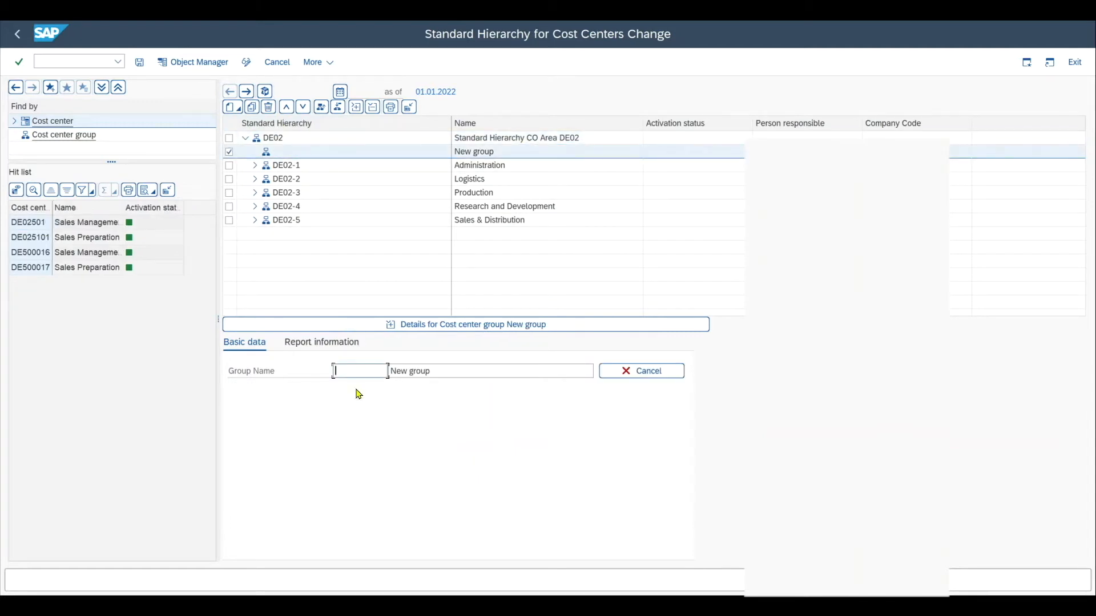
pyautogui.write('TESTGROUP')
pyautogui.press('Return')
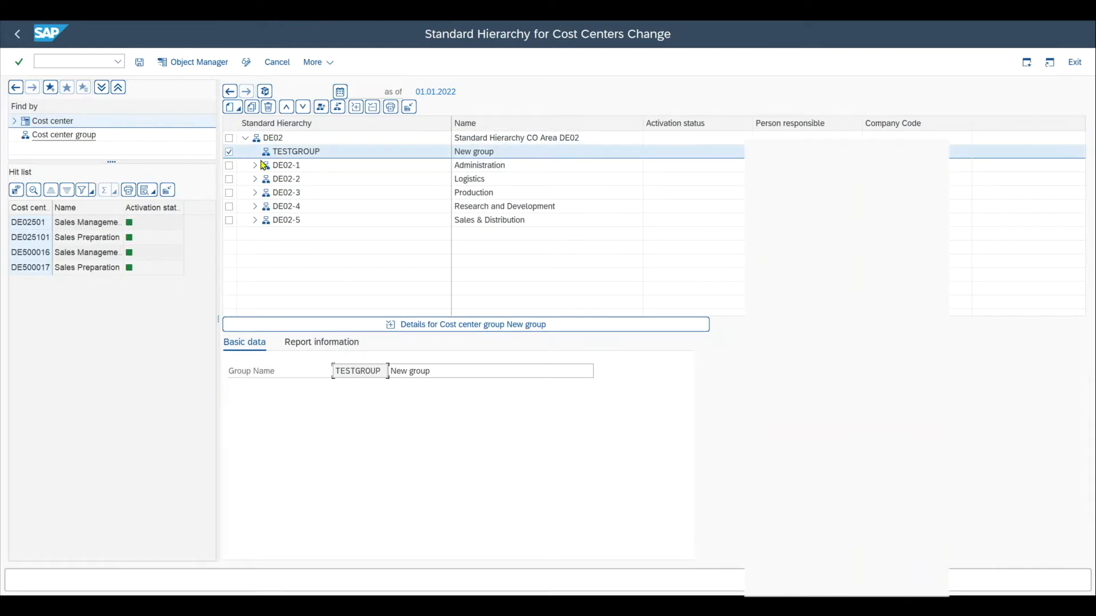
pyautogui.click(235, 108)
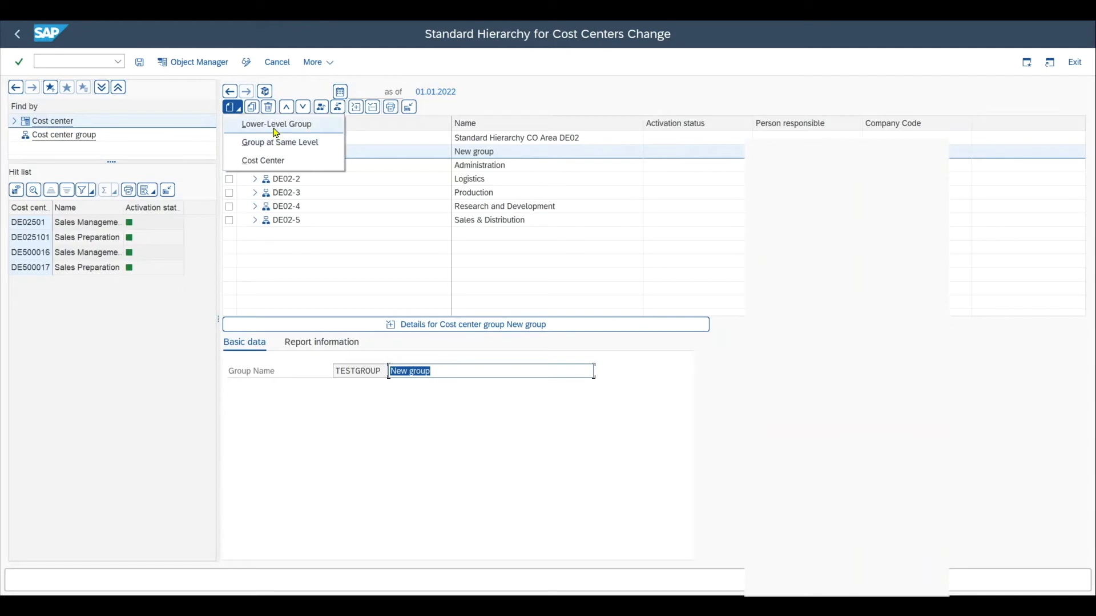
pyautogui.click(255, 164)
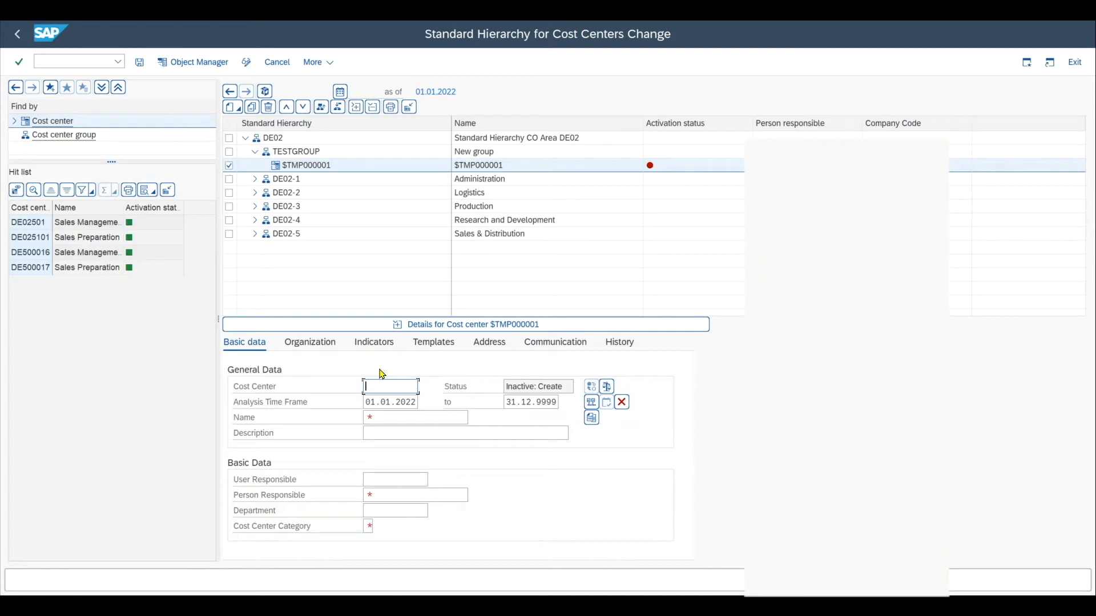
pyautogui.click(368, 417)
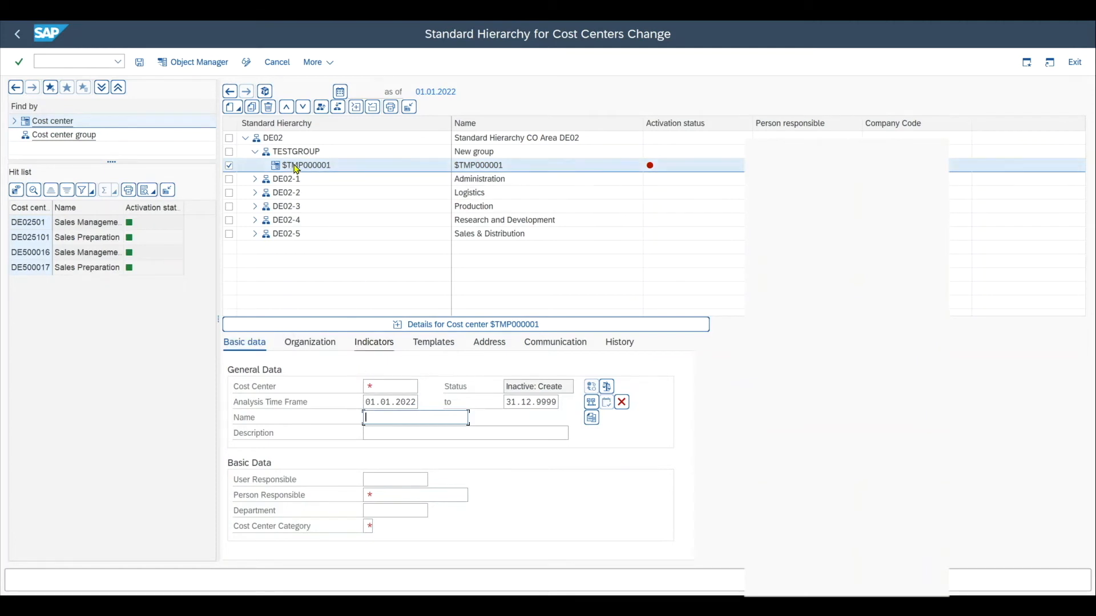
pyautogui.click(374, 387)
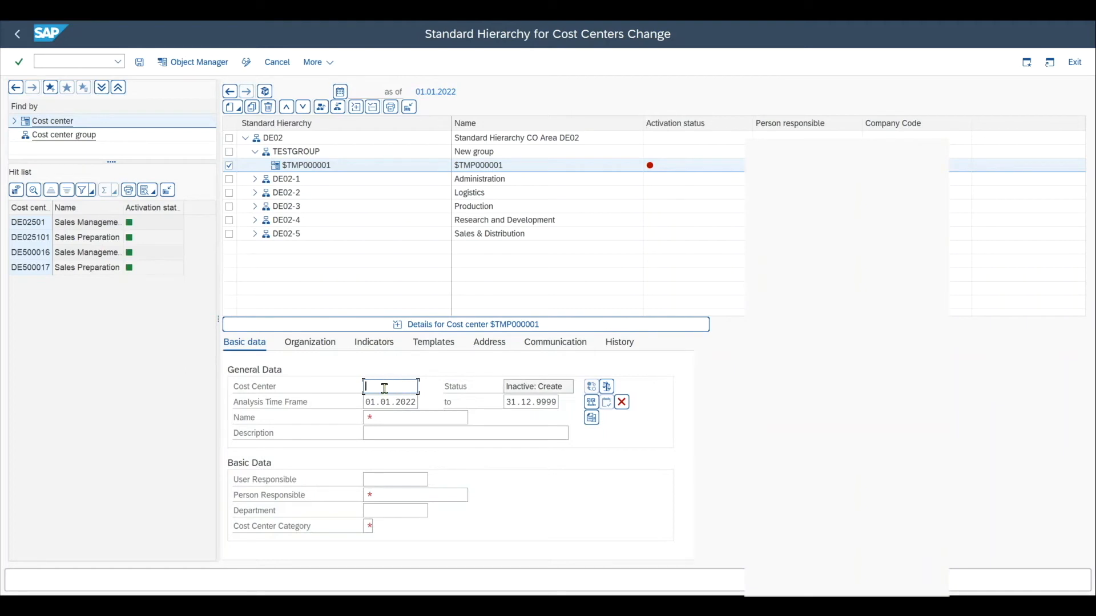
pyautogui.click(621, 403)
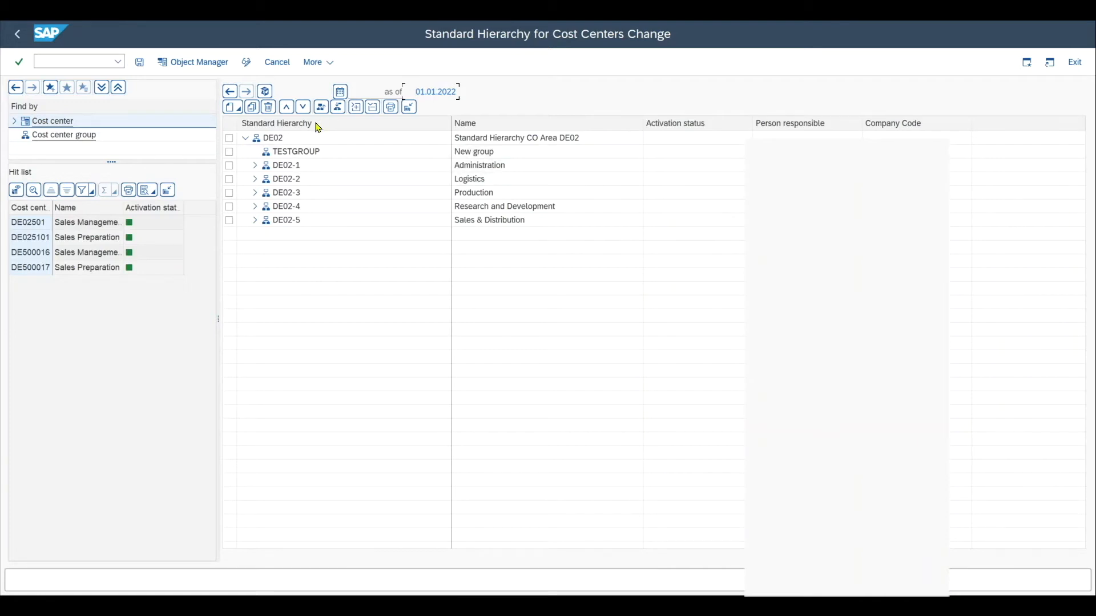
# Step: Move cost center DE530009 from group DE02-1 into TESTGROUP
pyautogui.click(255, 165)
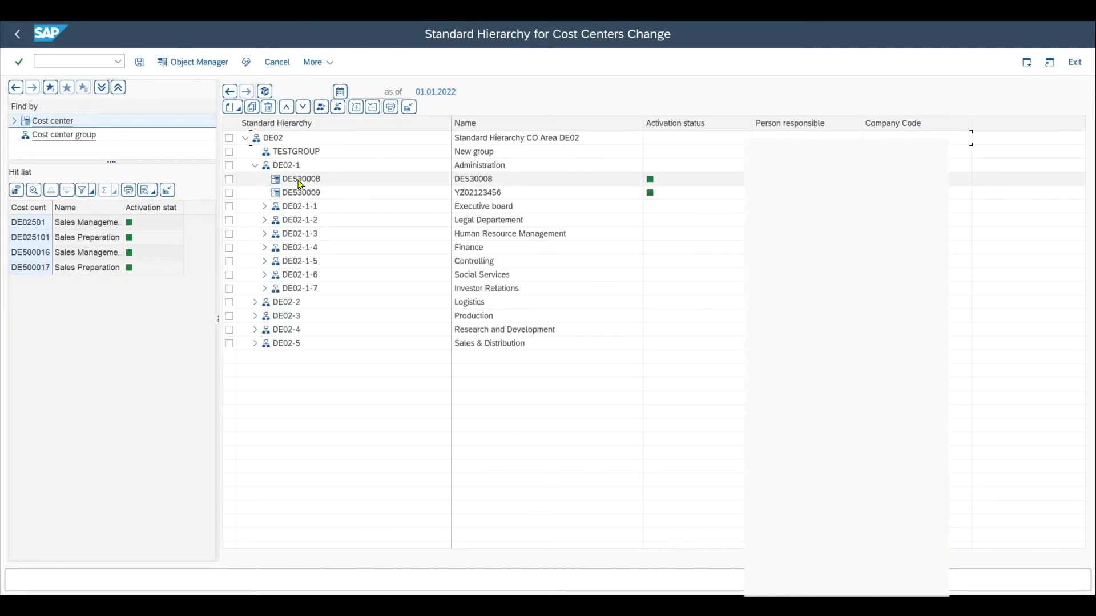
pyautogui.click(301, 183)
pyautogui.click(299, 197)
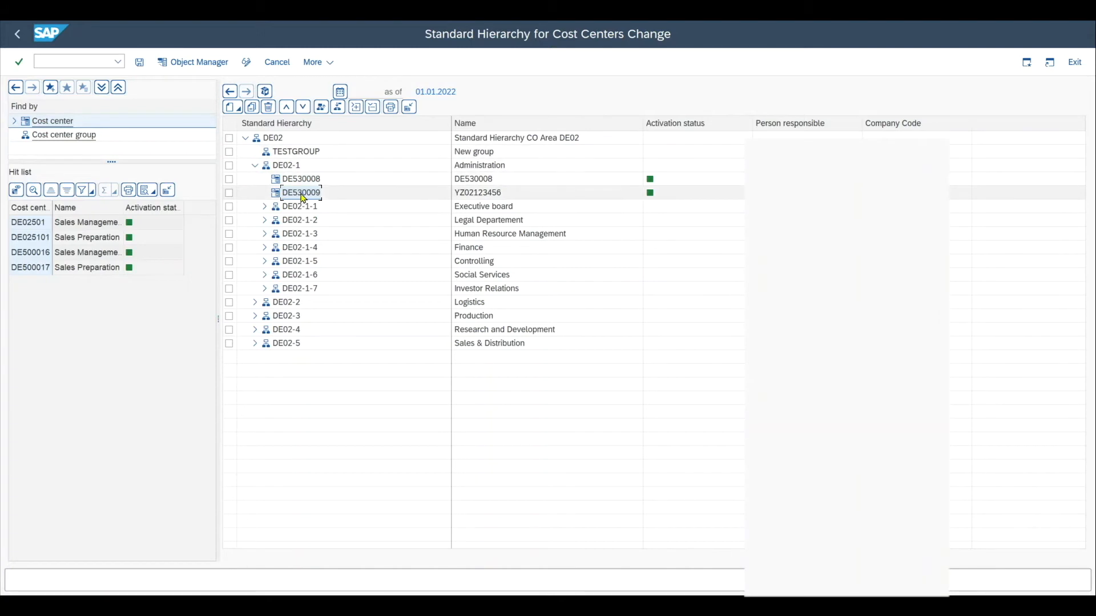
pyautogui.moveTo(303, 198); pyautogui.dragTo(290, 159)
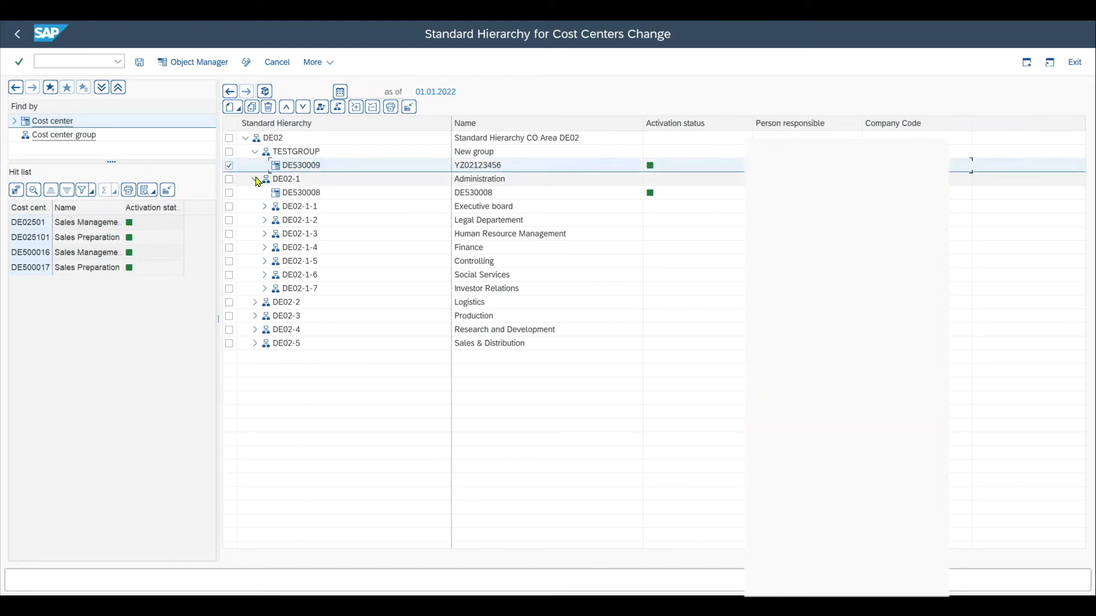
# Step: Move cost center DE021202 up and back down within group DE02-1-2
pyautogui.click(265, 221)
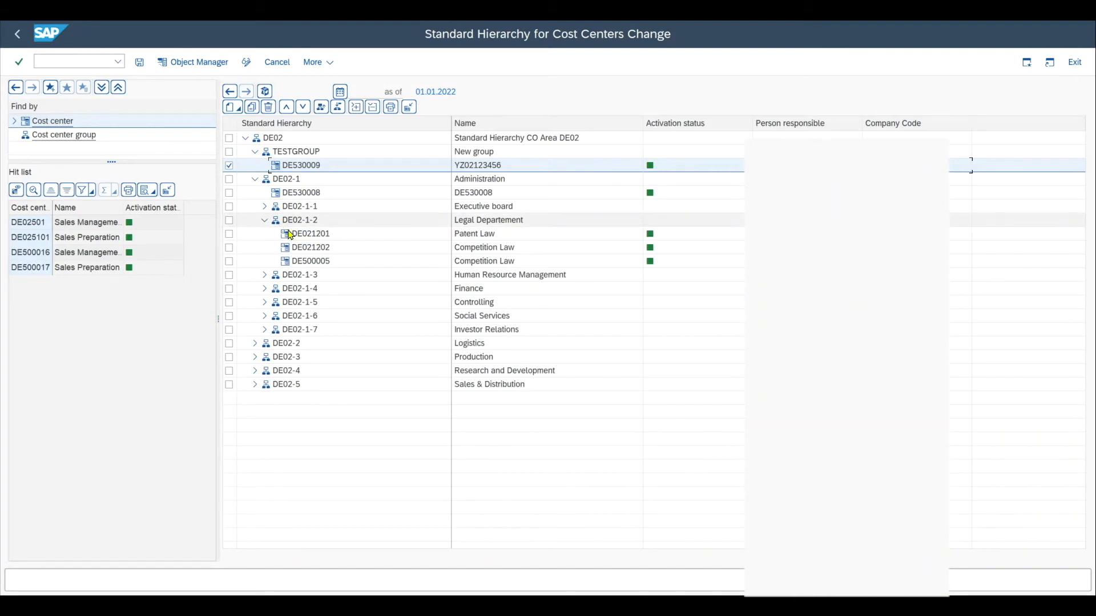
pyautogui.moveTo(313, 247)
pyautogui.mouseDown()
pyautogui.moveTo(299, 232)
pyautogui.moveTo(303, 248)
pyautogui.mouseUp()
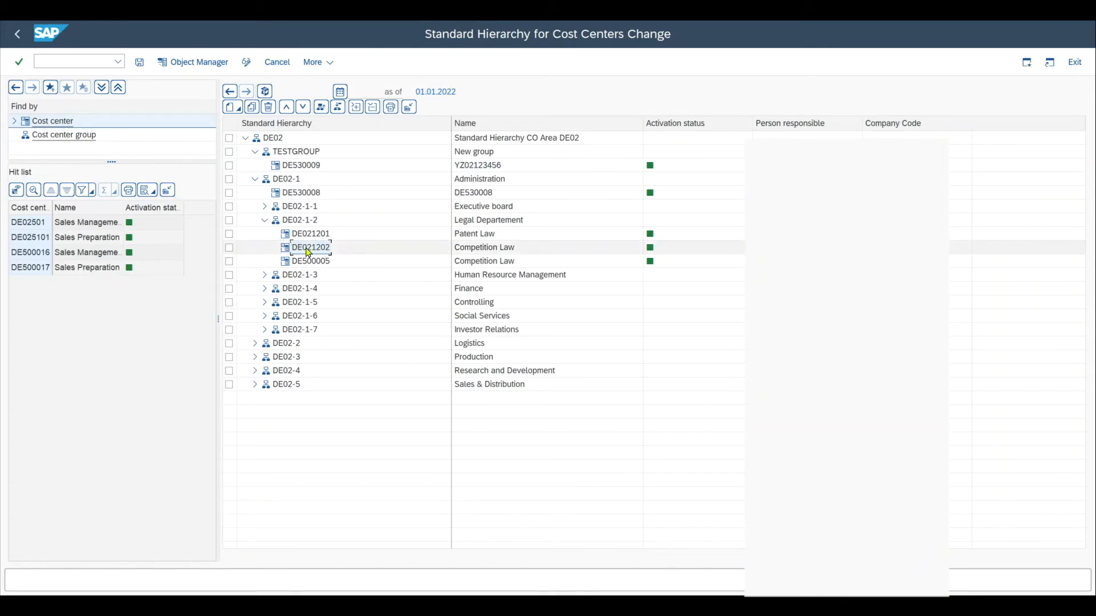
pyautogui.click(228, 247)
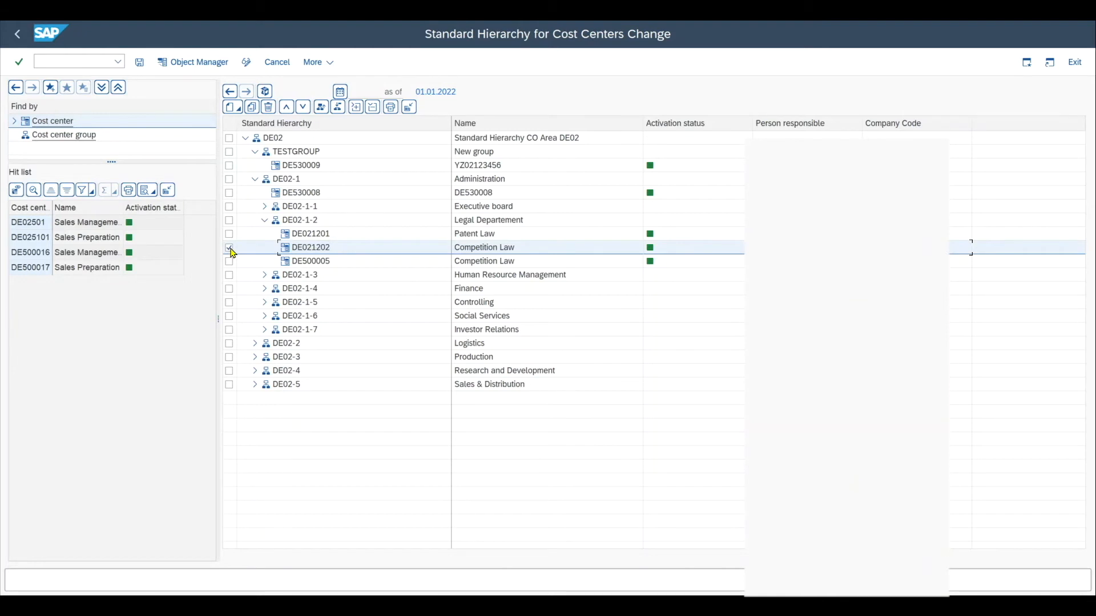
pyautogui.click(286, 108)
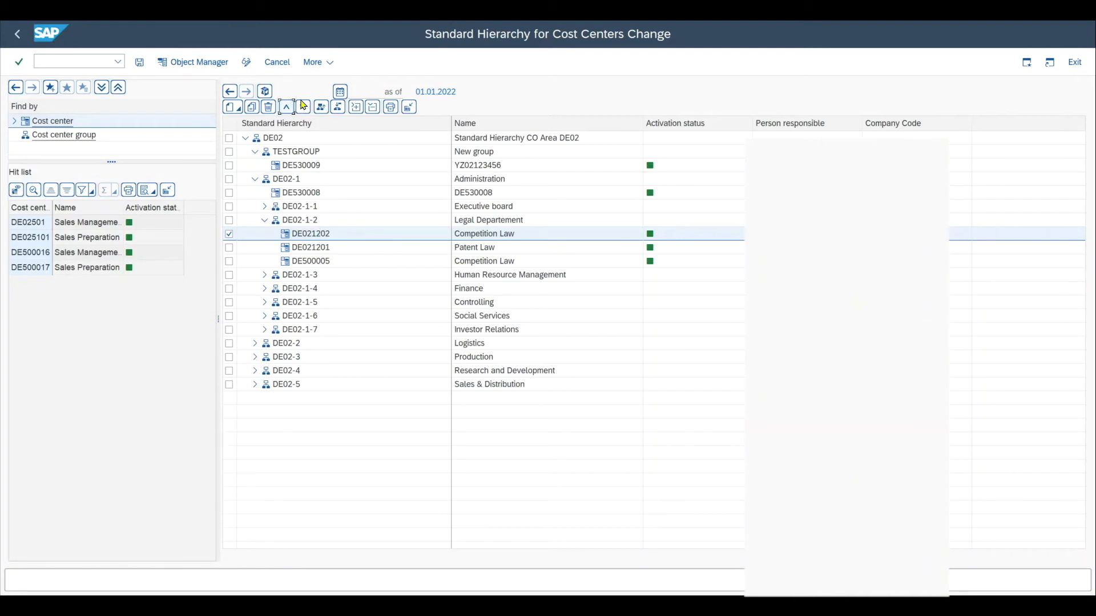
pyautogui.click(306, 110)
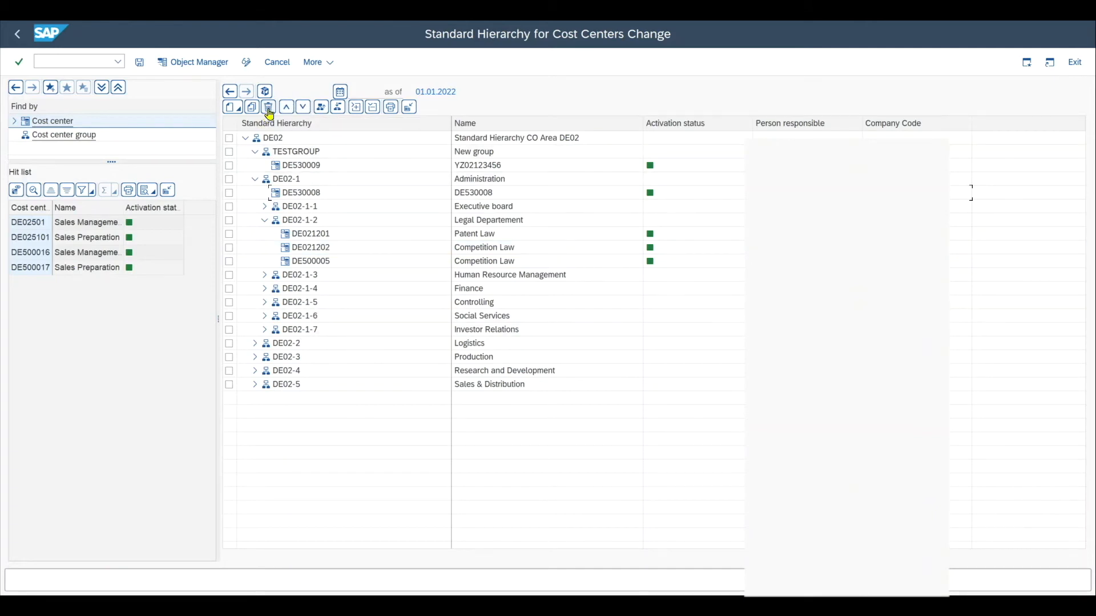
# Step: Try to delete the group TESTGROUP from the standard hierarchy
pyautogui.click(229, 152)
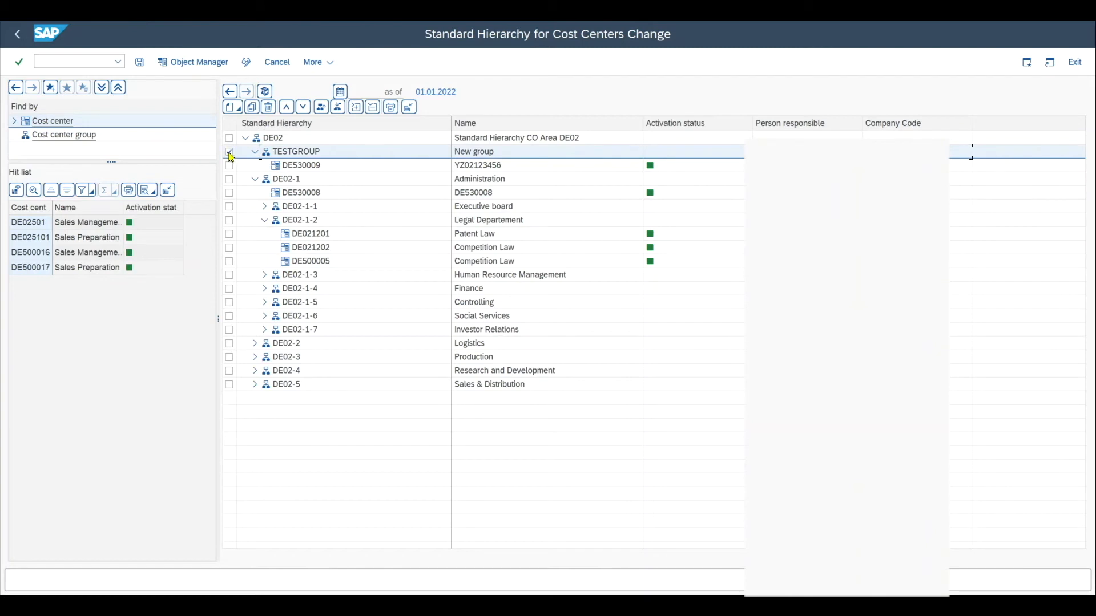
pyautogui.click(270, 108)
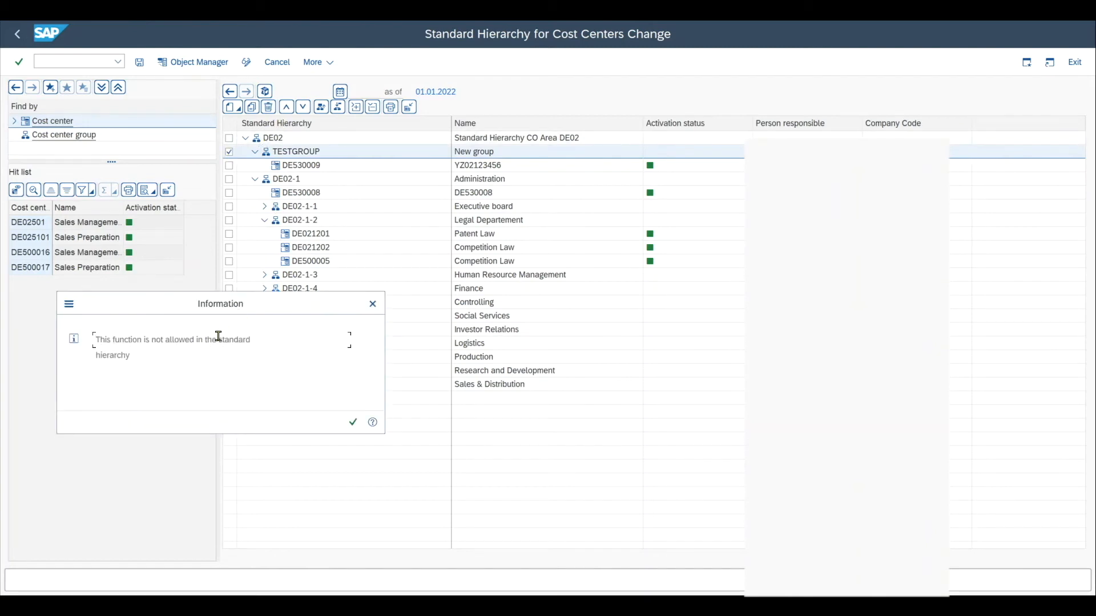
pyautogui.moveTo(217, 339); pyautogui.dragTo(259, 340)
pyautogui.moveTo(177, 354); pyautogui.dragTo(97, 339)
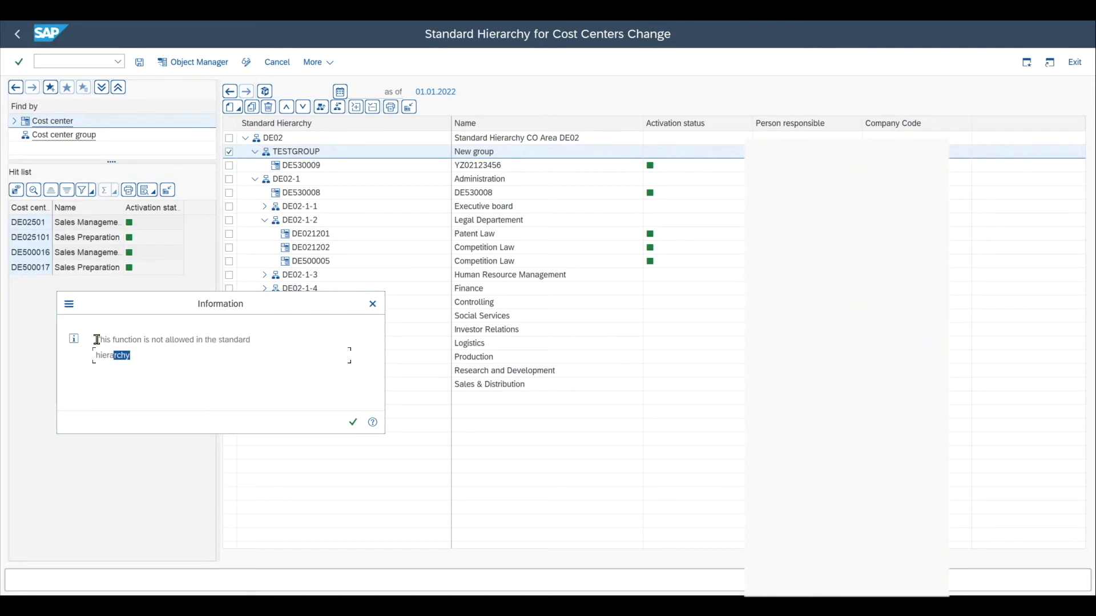
pyautogui.click(373, 303)
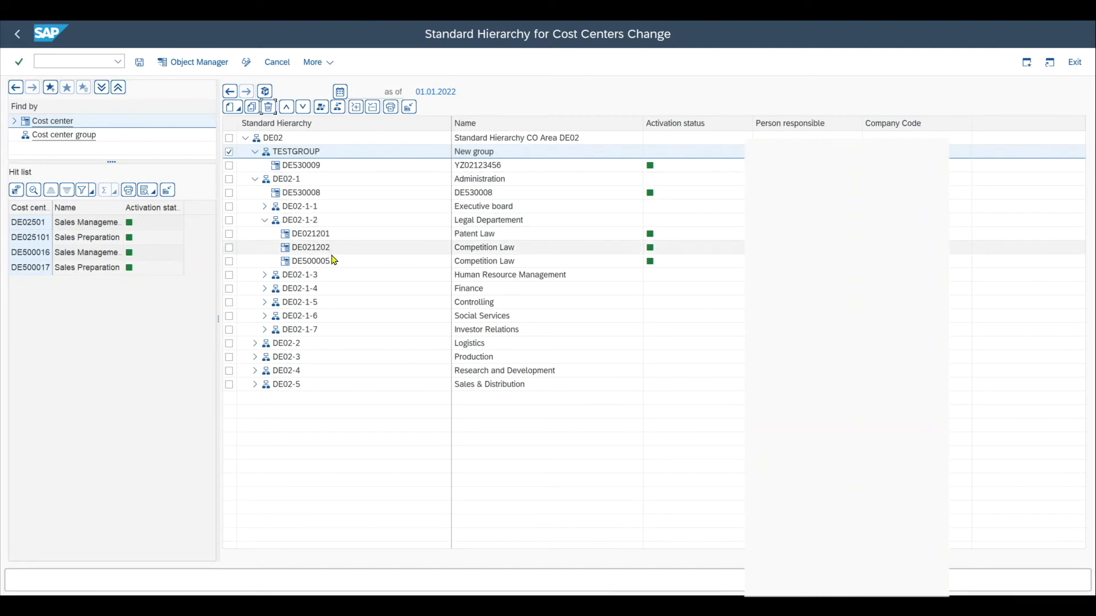
# Step: Open the Create Cost Center Group transaction
pyautogui.click(320, 235)
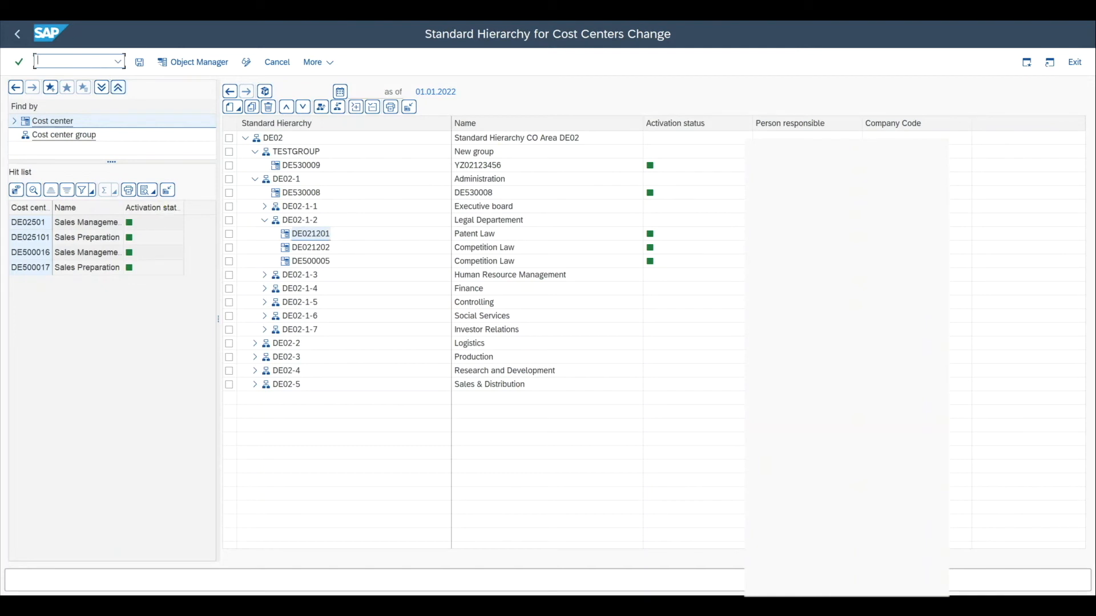
pyautogui.click(78, 60)
pyautogui.press('Return')
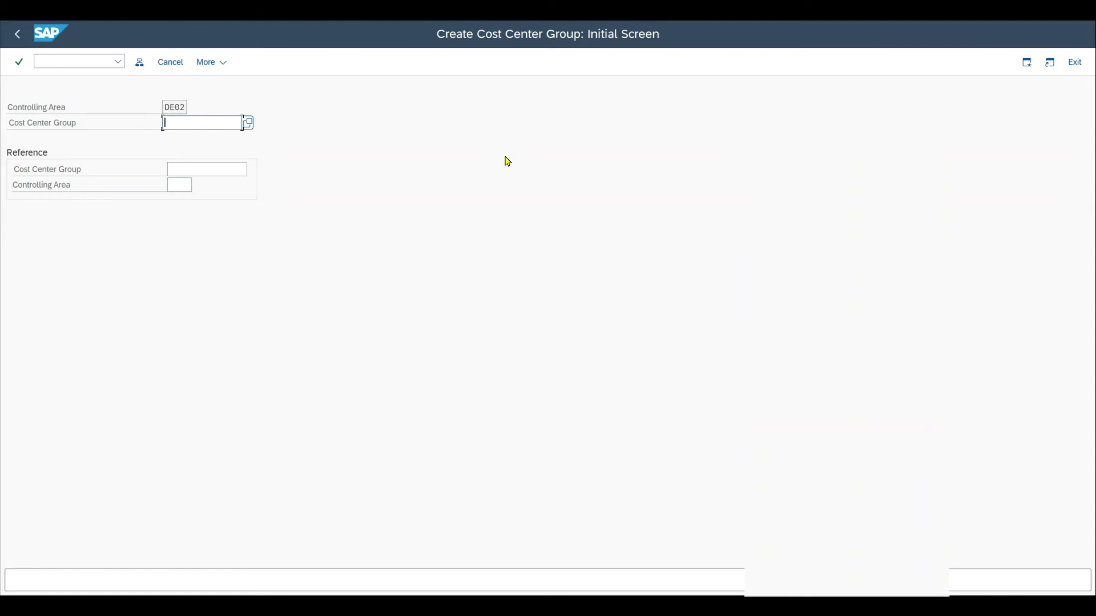
# Step: Create the cost center group TESTHIER with the description Test and select its top node
pyautogui.write('TESTHIER')
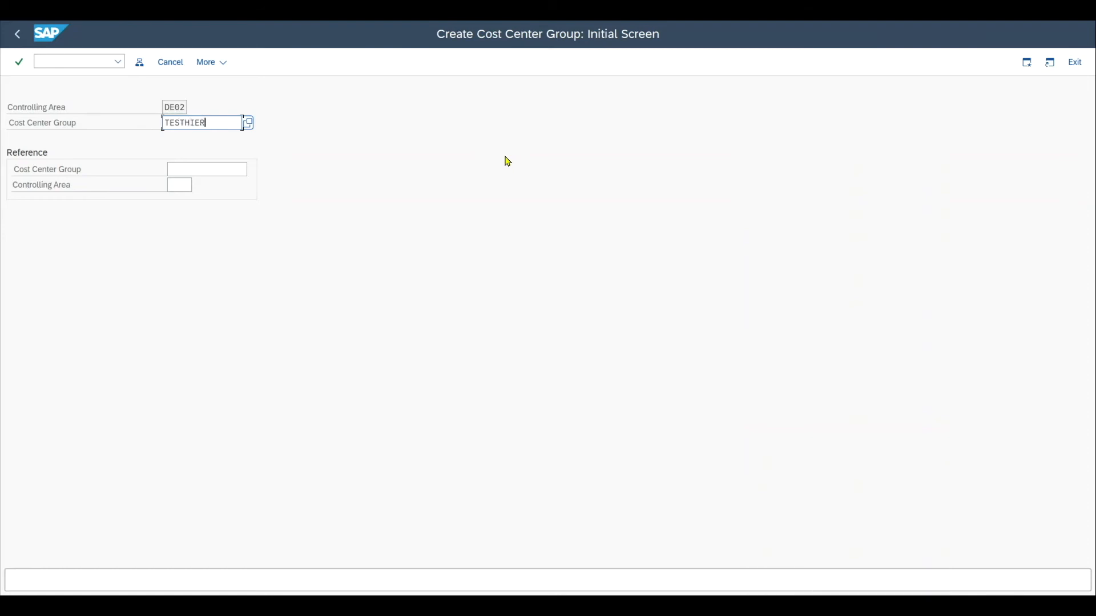
pyautogui.press('Return')
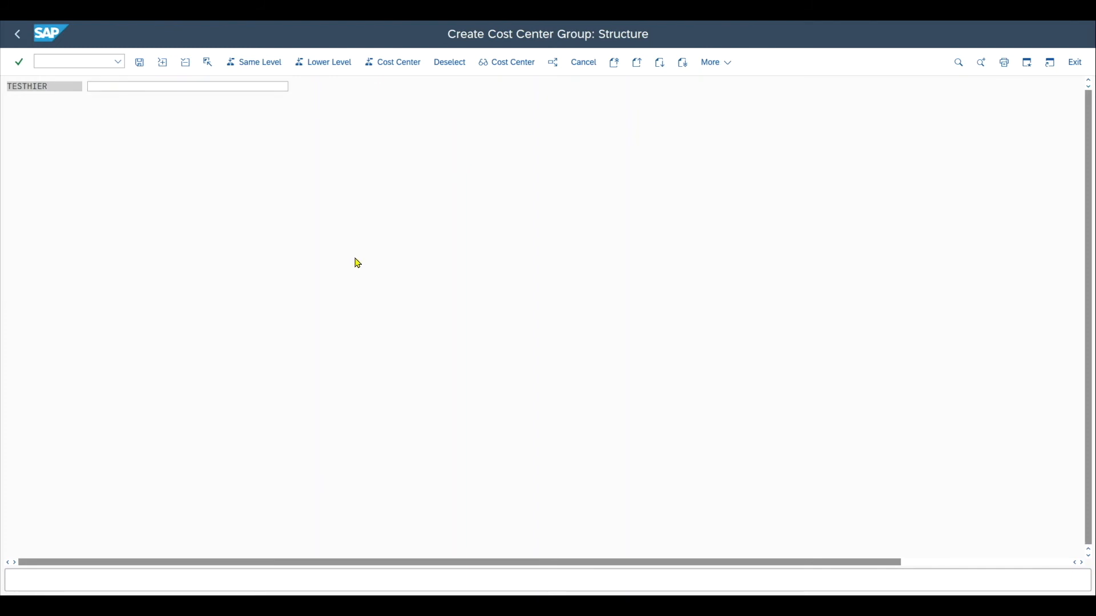
pyautogui.click(355, 258)
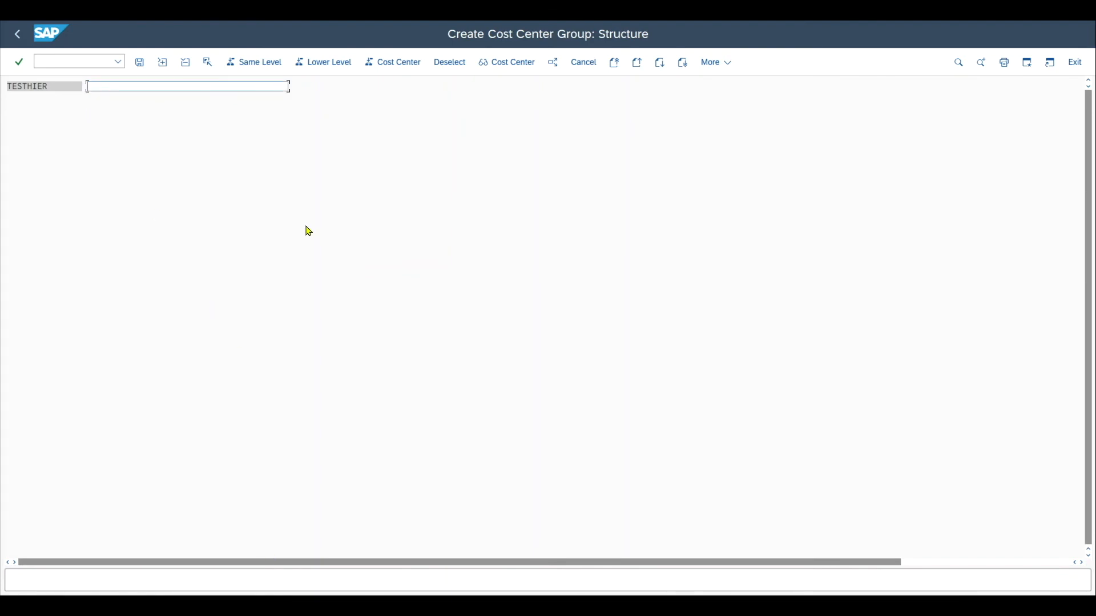
pyautogui.write('Test')
pyautogui.click(73, 86)
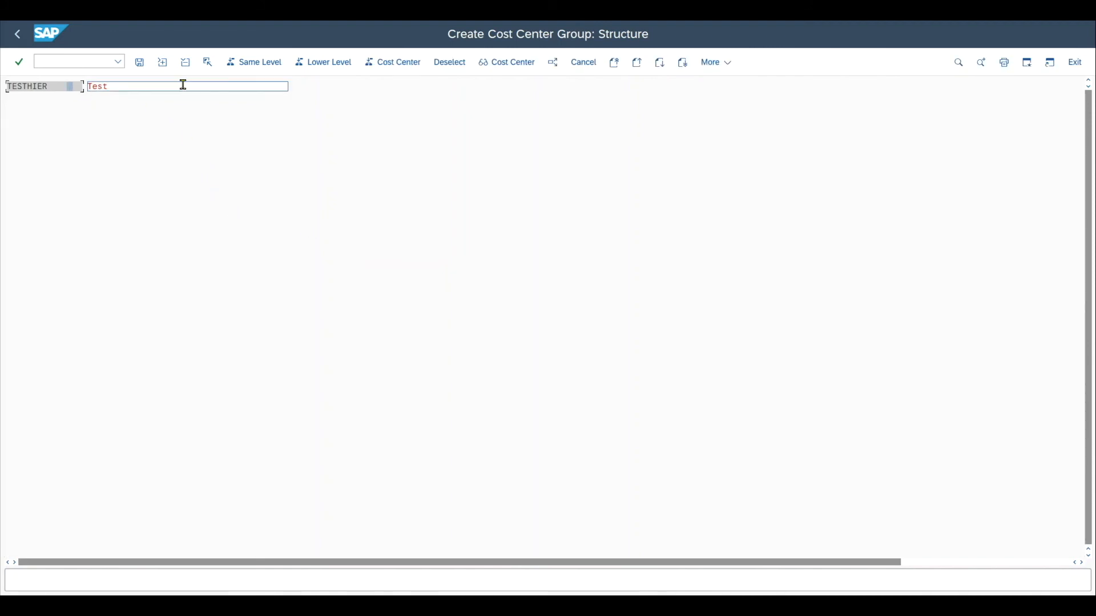
# Step: Add a lower-level group under TESTHIER named Admin cost cent with the description test admin cost centers
pyautogui.click(326, 65)
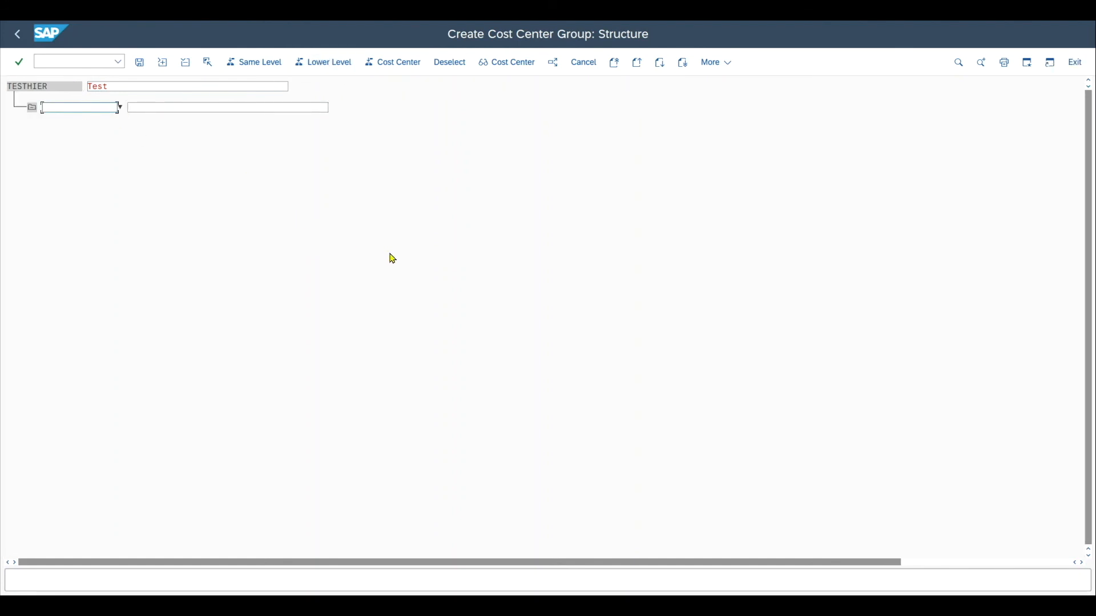
pyautogui.write('Admin cost cent')
pyautogui.press('Tab')
pyautogui.write('test')
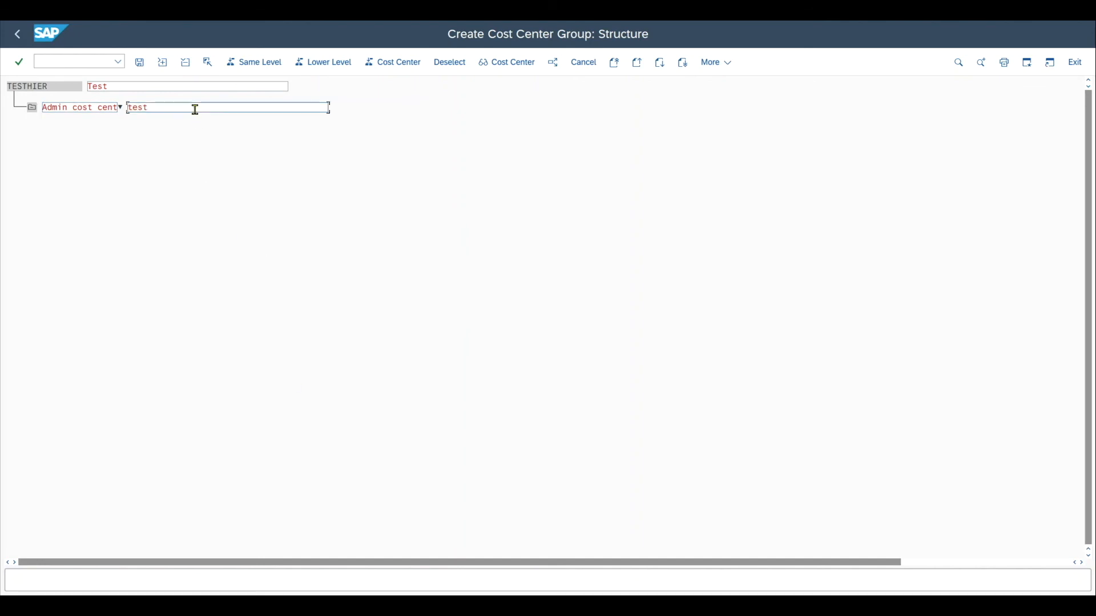
pyautogui.write(' admin cost centers')
pyautogui.press('Return')
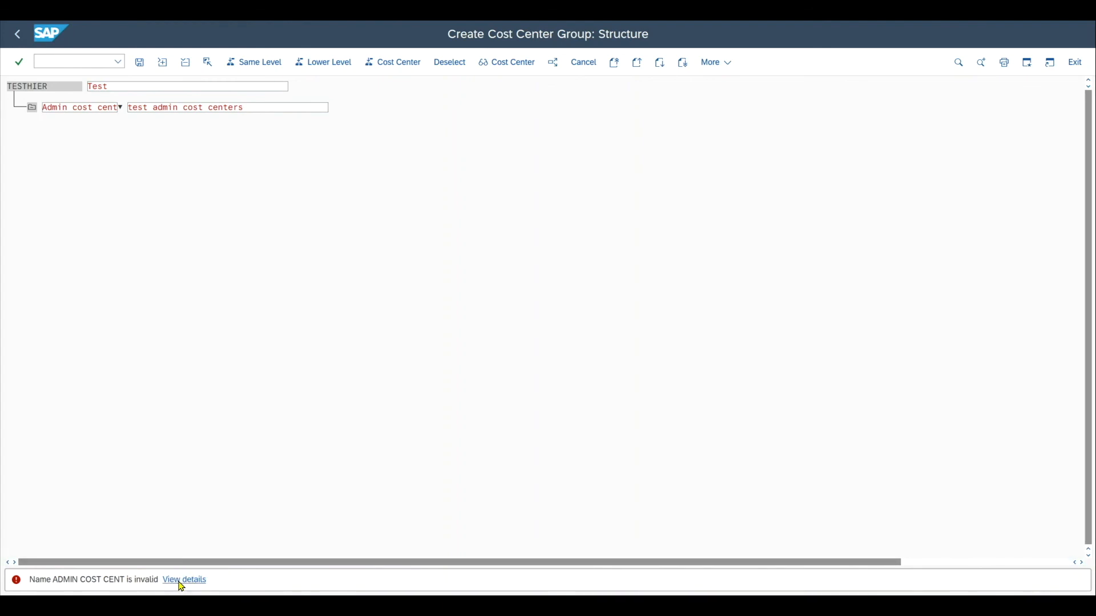
# Step: Review the error explanation listing the valid cost center group naming rules, and close it
pyautogui.moveTo(358, 238); pyautogui.dragTo(457, 90)
pyautogui.moveTo(144, 230); pyautogui.dragTo(301, 231)
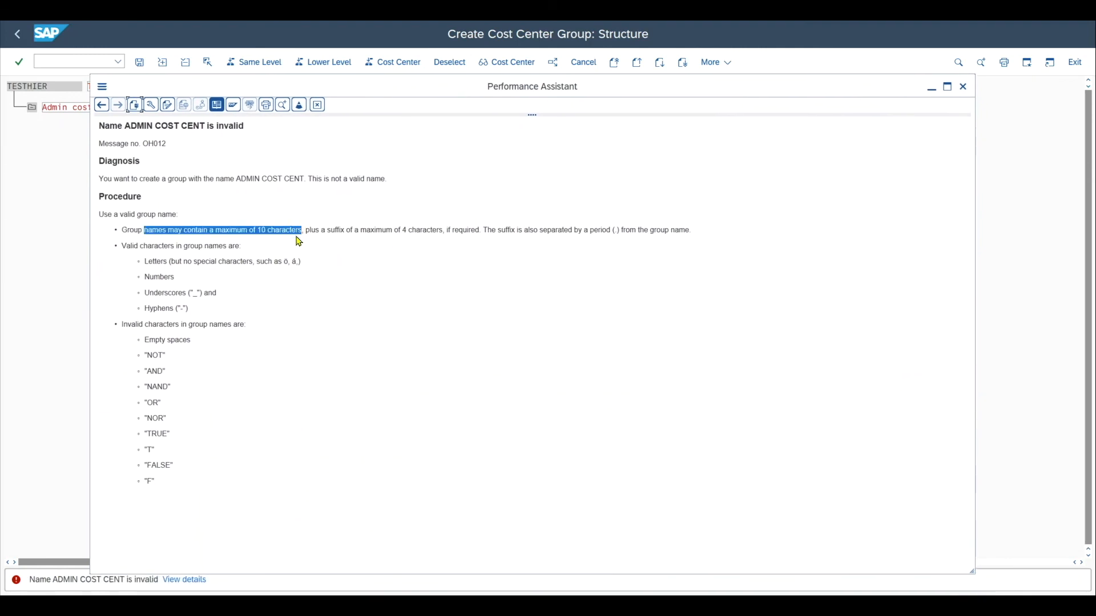
pyautogui.click(167, 297)
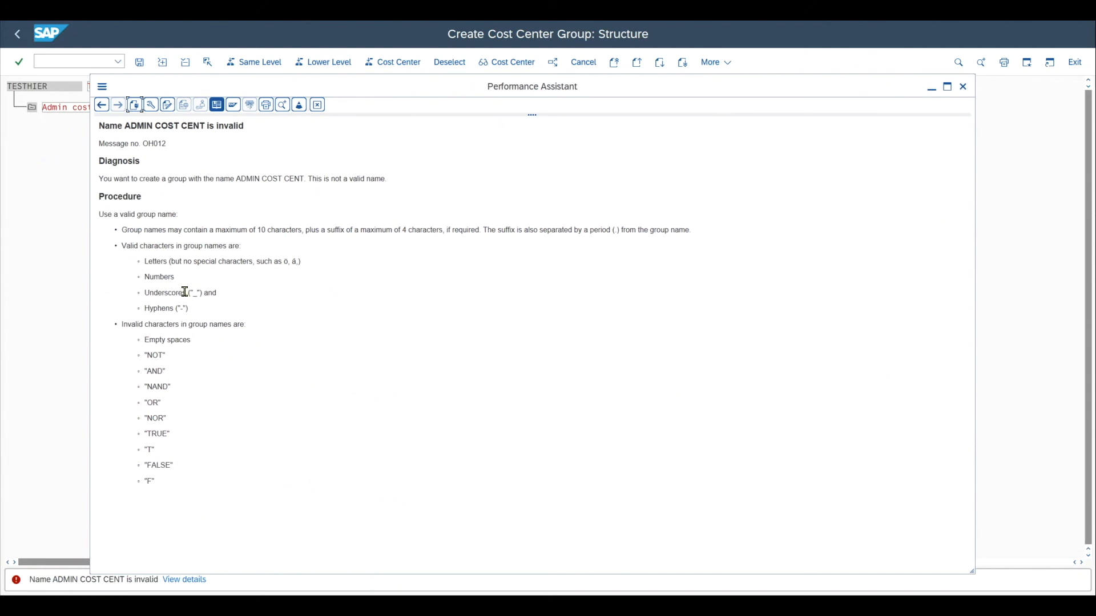
pyautogui.doubleClick(198, 295)
pyautogui.click(195, 311)
pyautogui.doubleClick(194, 311)
pyautogui.click(122, 321)
pyautogui.moveTo(122, 321); pyautogui.dragTo(197, 485)
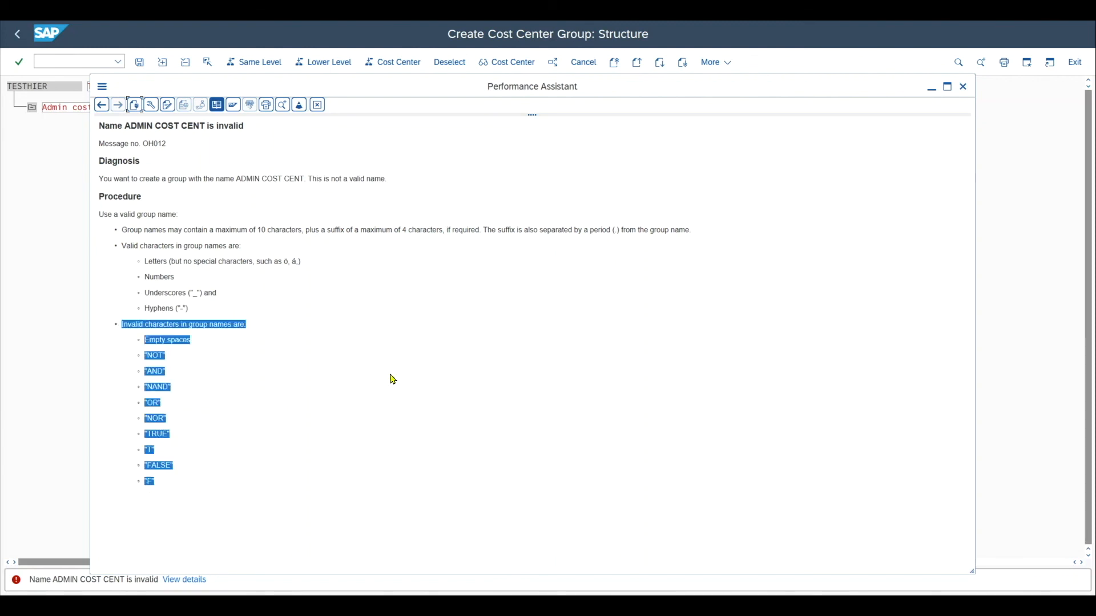
pyautogui.click(963, 88)
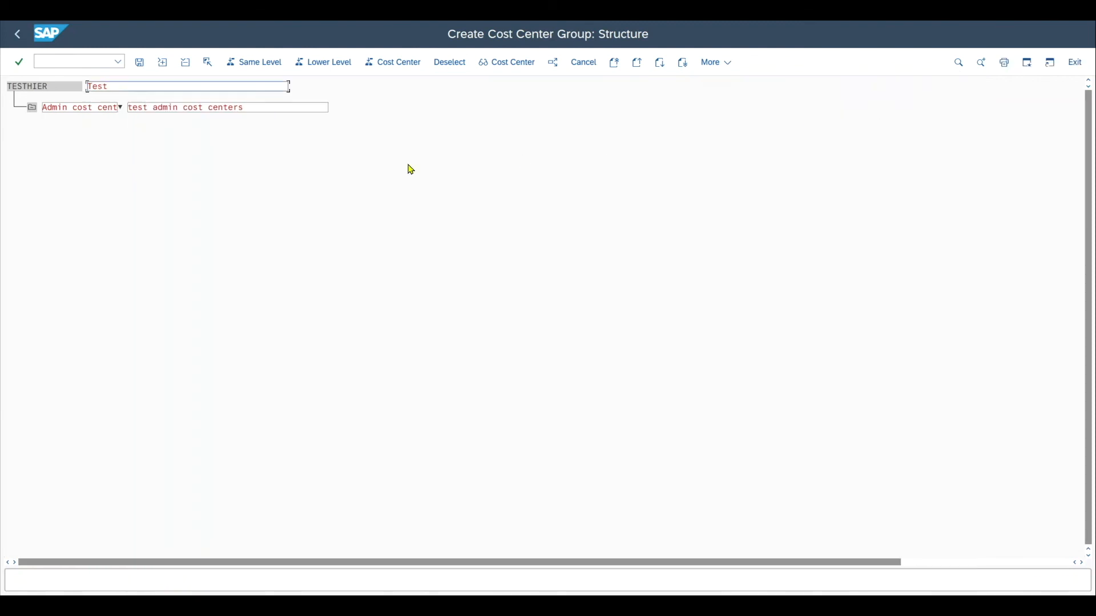
# Step: Rename the lower-level group to admin_cost
pyautogui.click(108, 109)
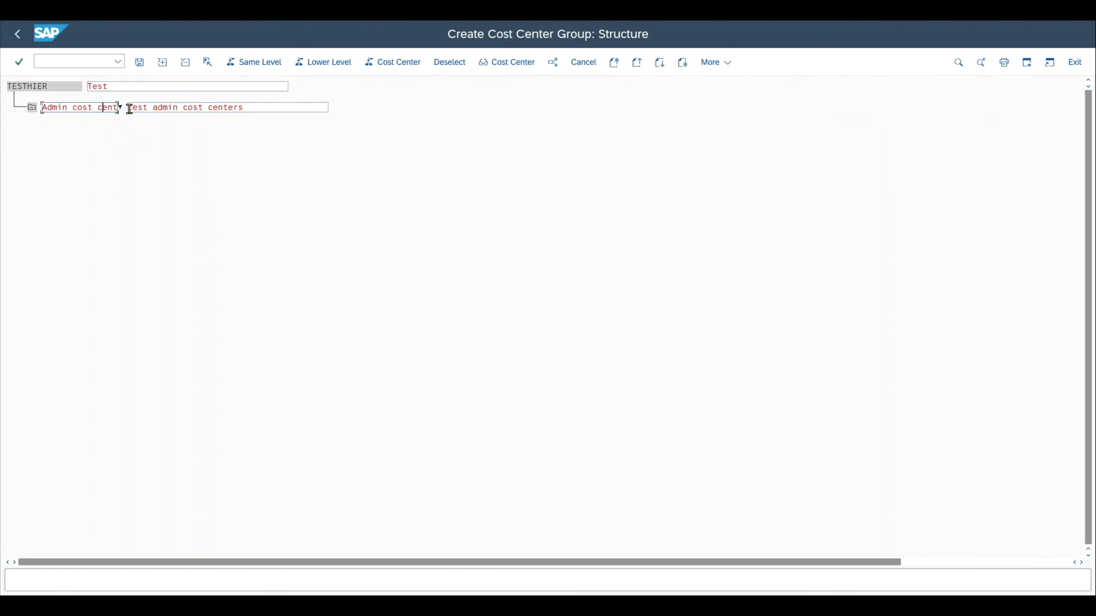
pyautogui.tripleClick(109, 107)
pyautogui.write('admin_cost')
pyautogui.press('Return')
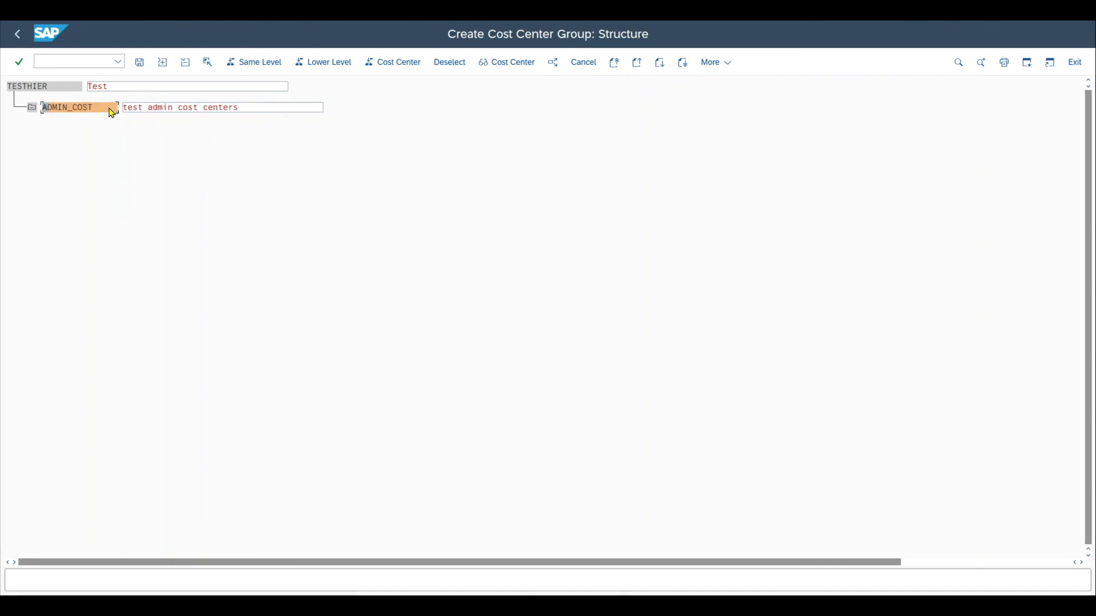
# Step: Insert cost center entry rows under the ADMIN_COST group
pyautogui.click(102, 112)
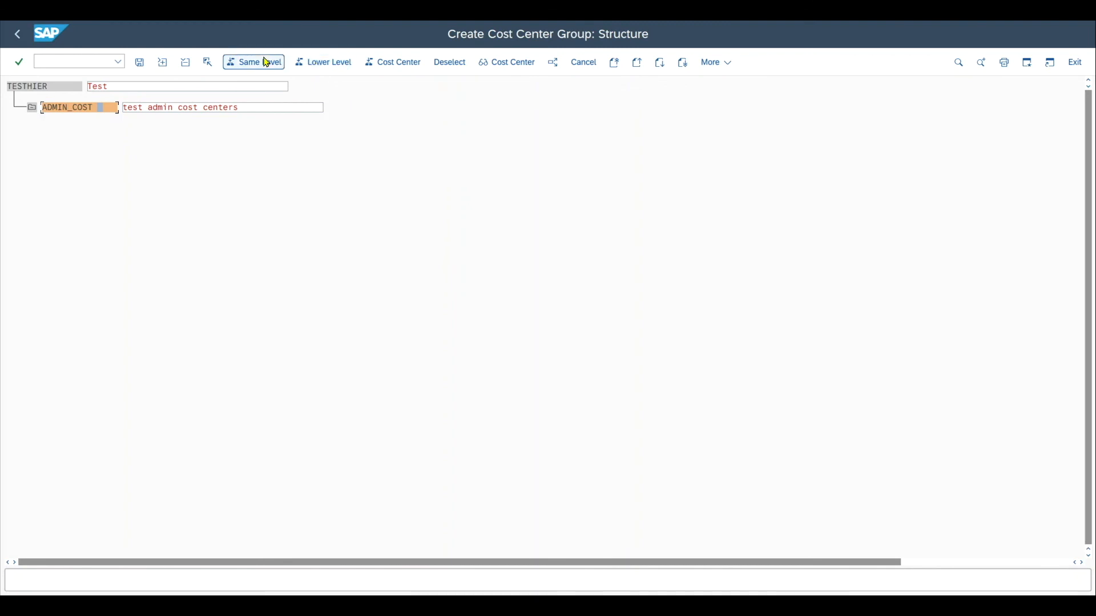
pyautogui.click(392, 64)
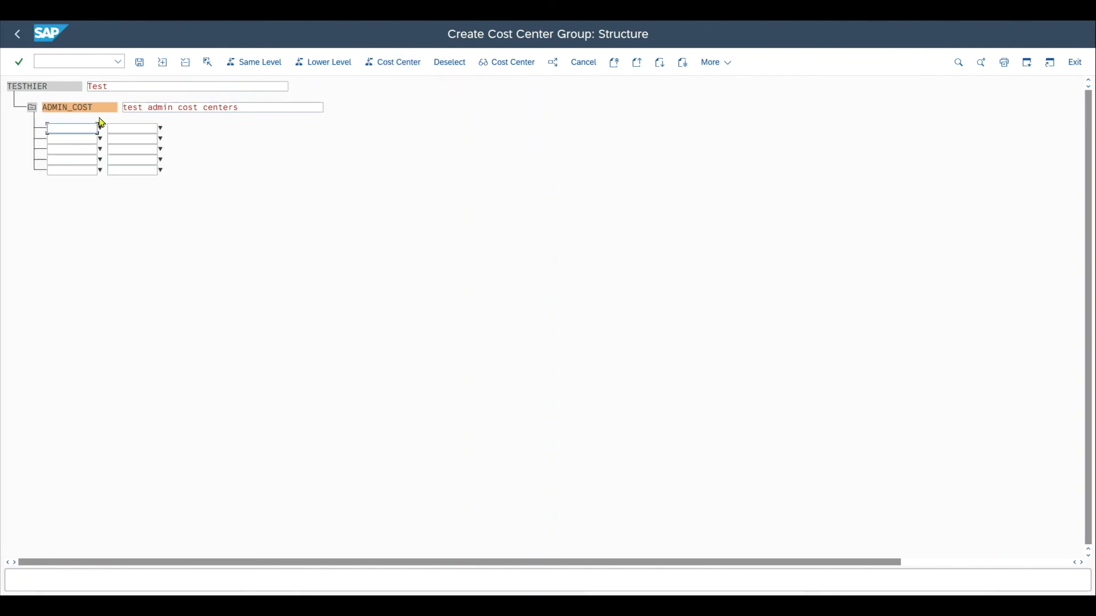